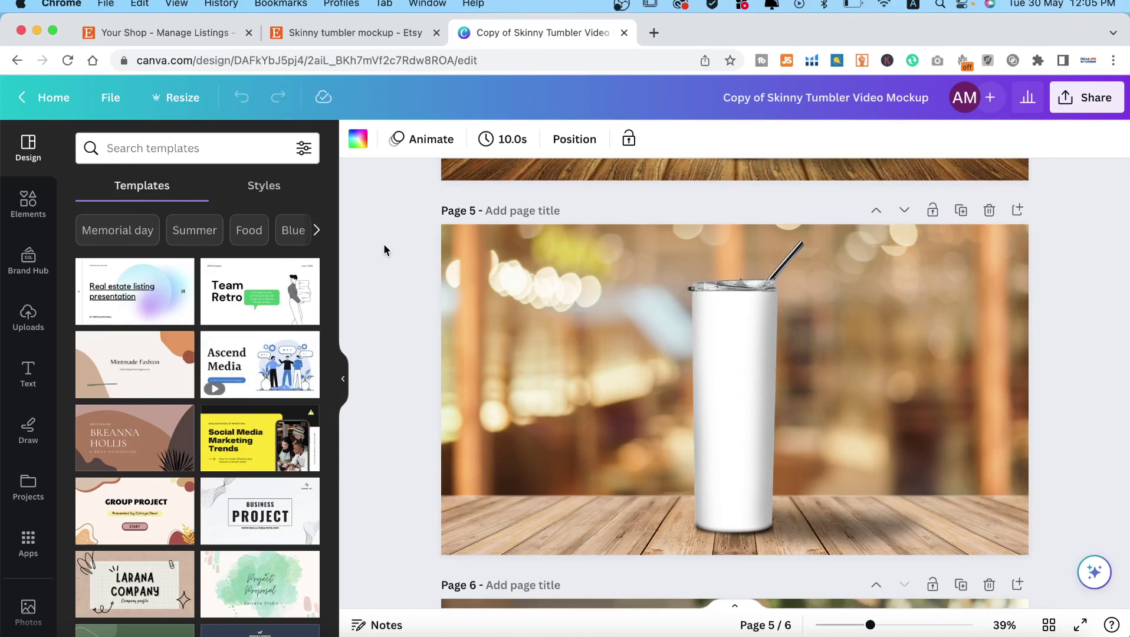
Step: Upload eagle-wrap.jpg from the Desktop folder to the image uploads
click(26, 316)
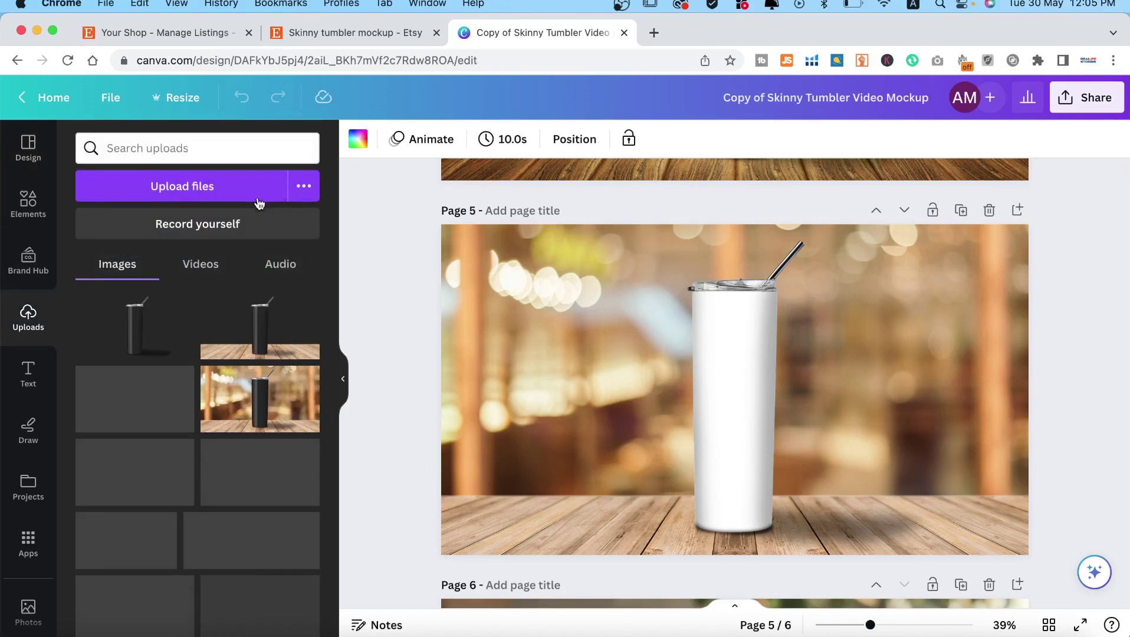
click(188, 190)
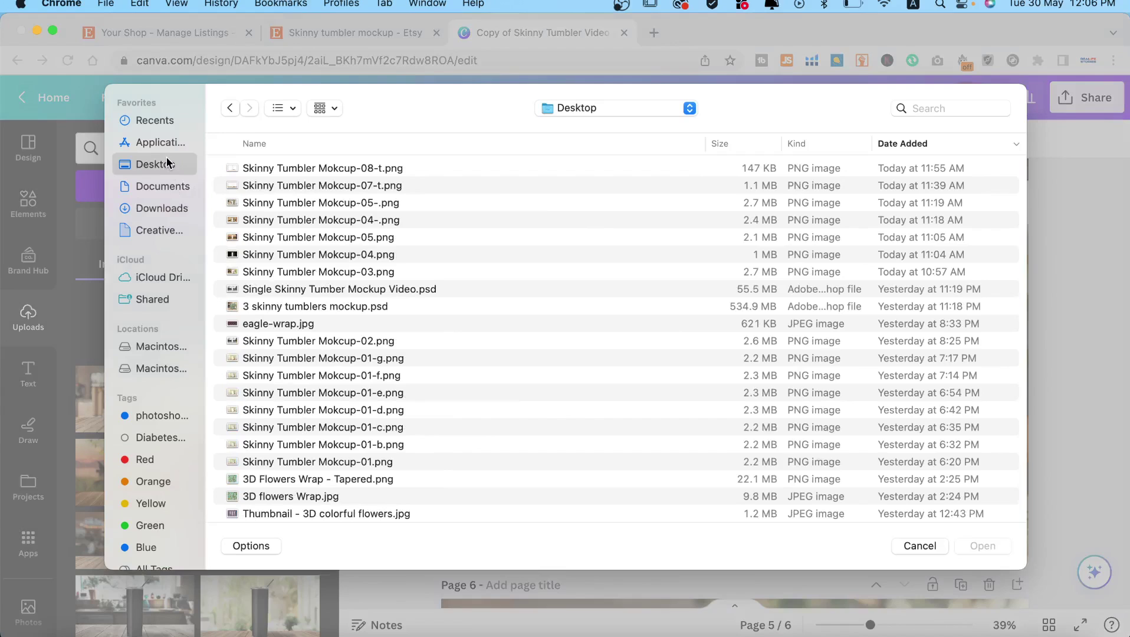
click(299, 324)
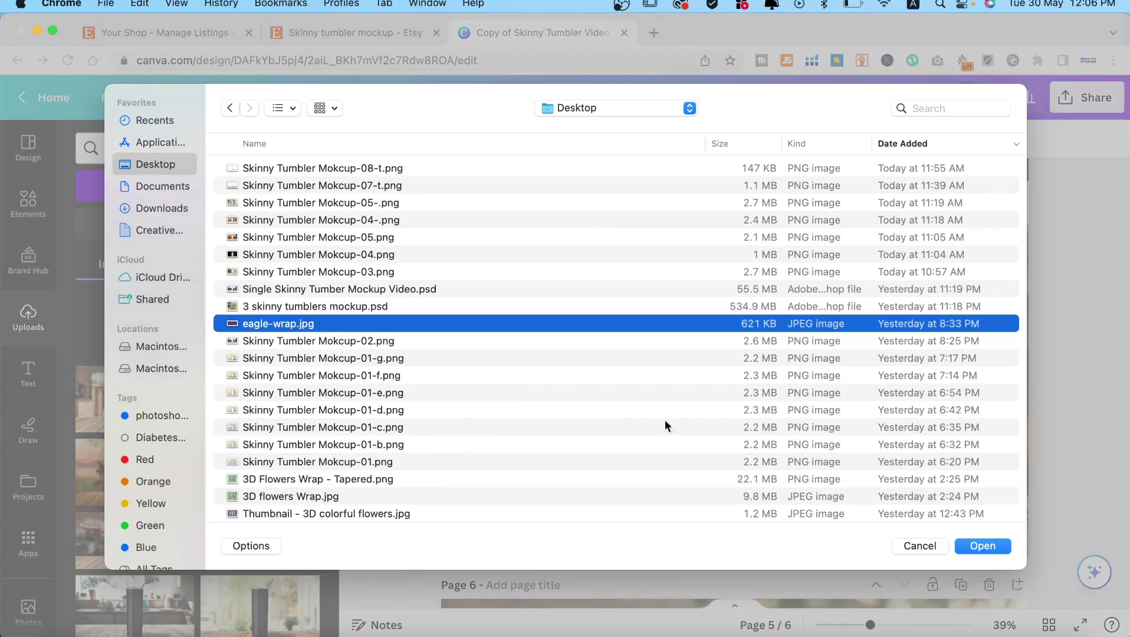
click(981, 546)
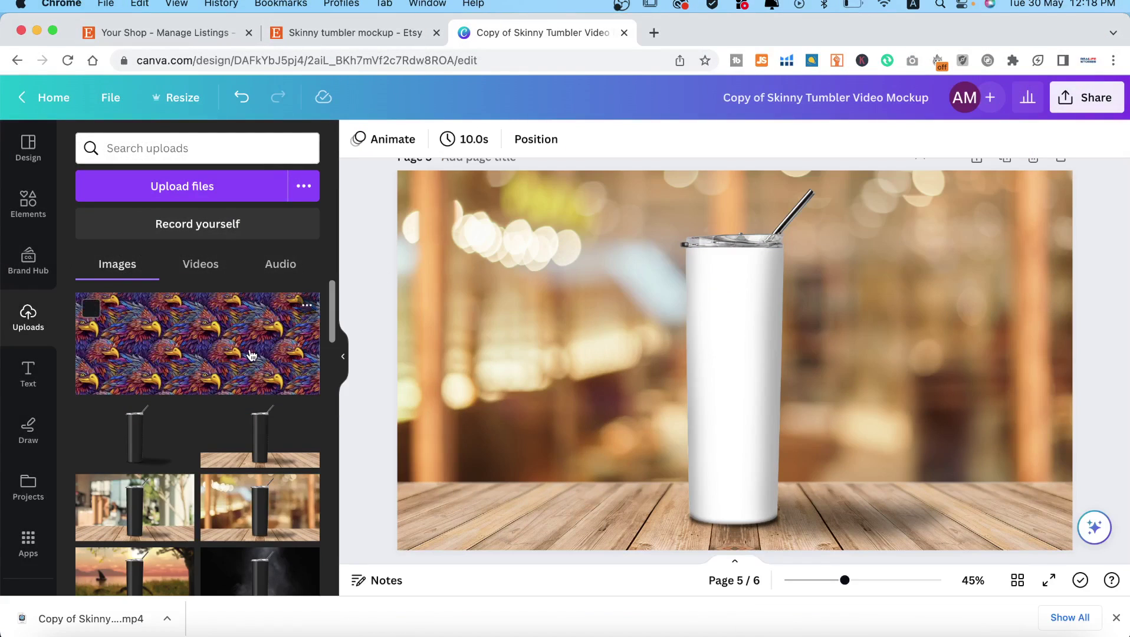
Step: Place the eagle wrap image on page 5, enlarge it to the tumbler body's height and align its left edge with the tumbler
click(250, 354)
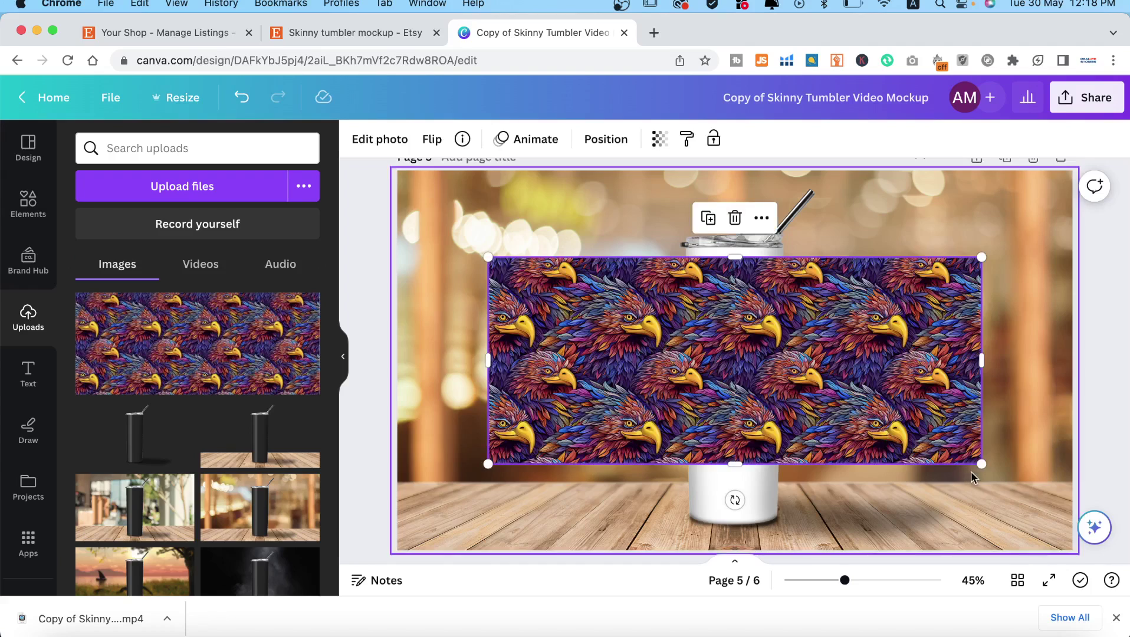
drag(981, 463, 1127, 521)
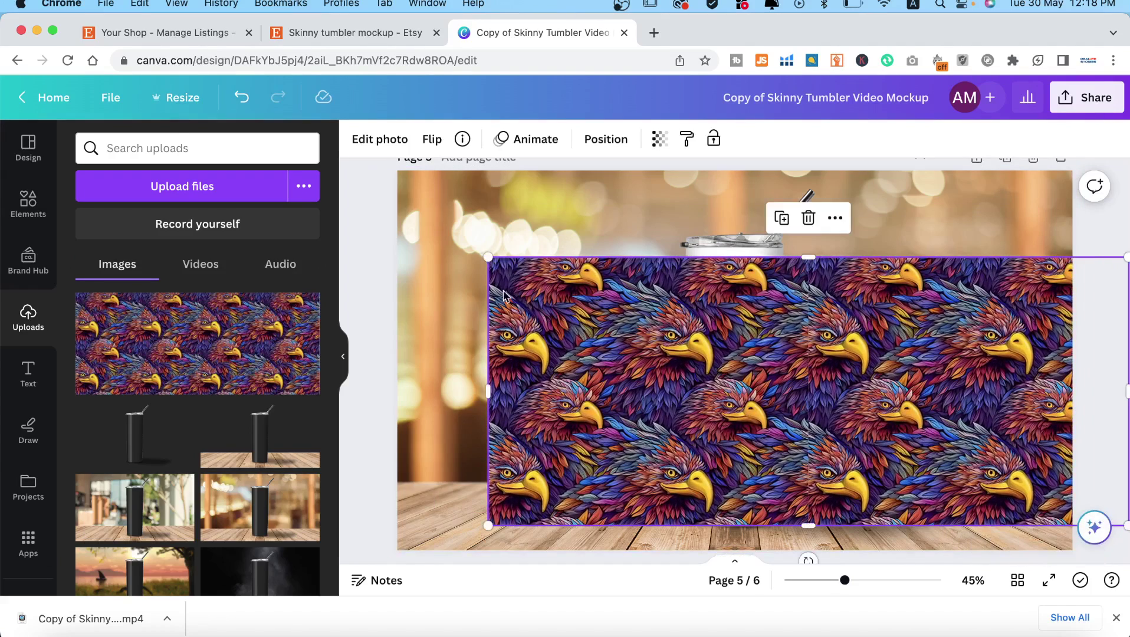
drag(485, 258, 464, 238)
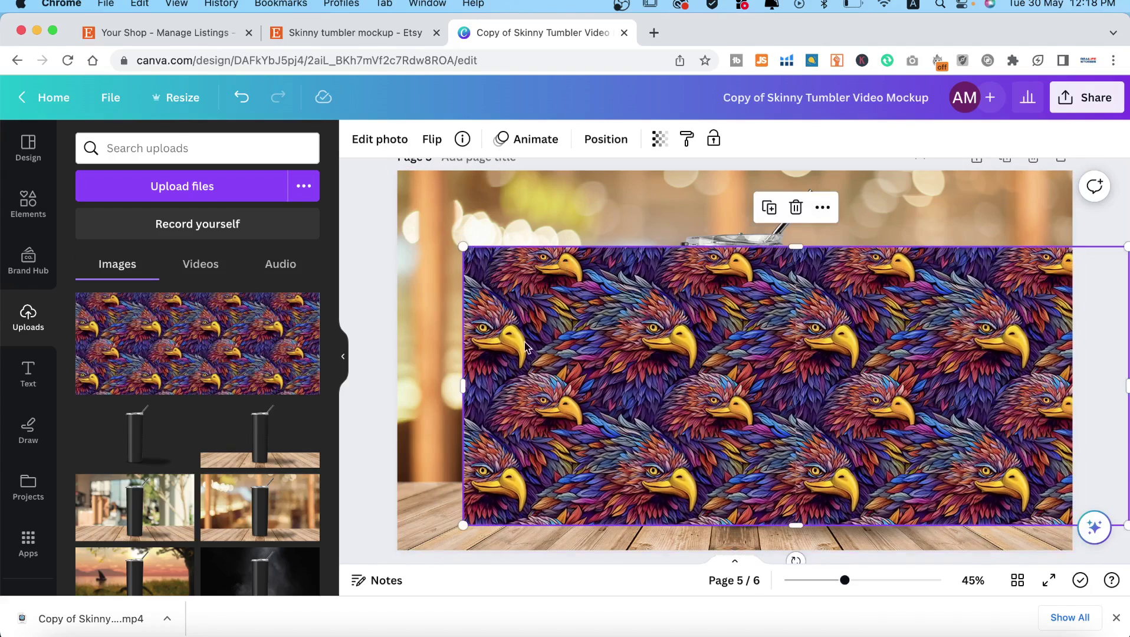
drag(527, 354, 738, 348)
drag(671, 526, 667, 528)
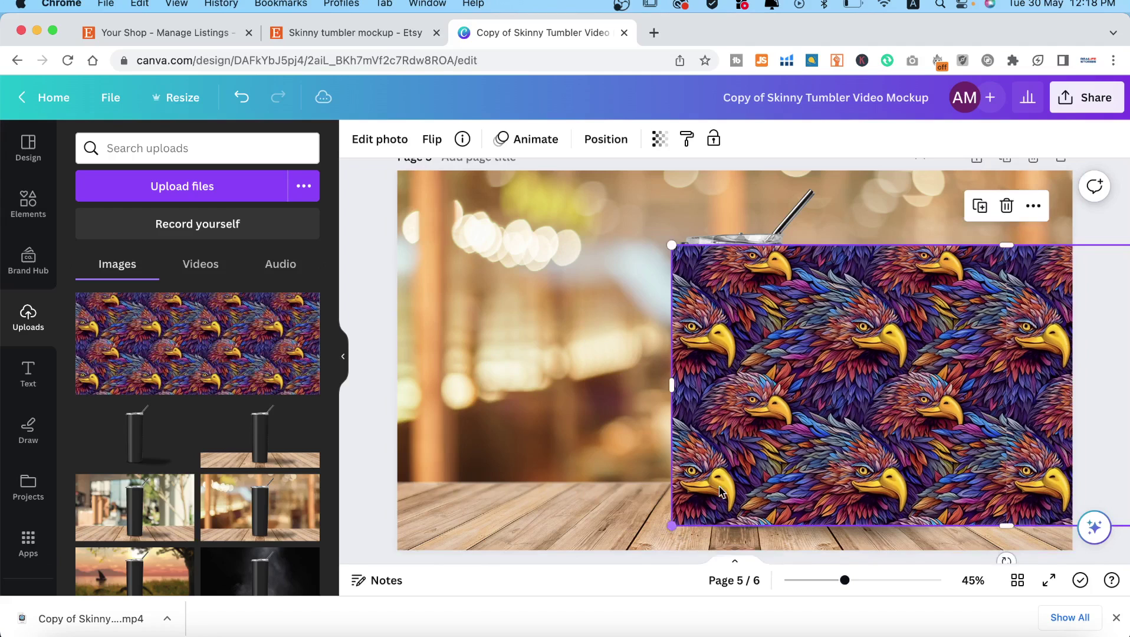
Step: Create a custom animation that slides the eagle wrap straight left across the tumbler, with Steady movement and the slowest speed
click(529, 138)
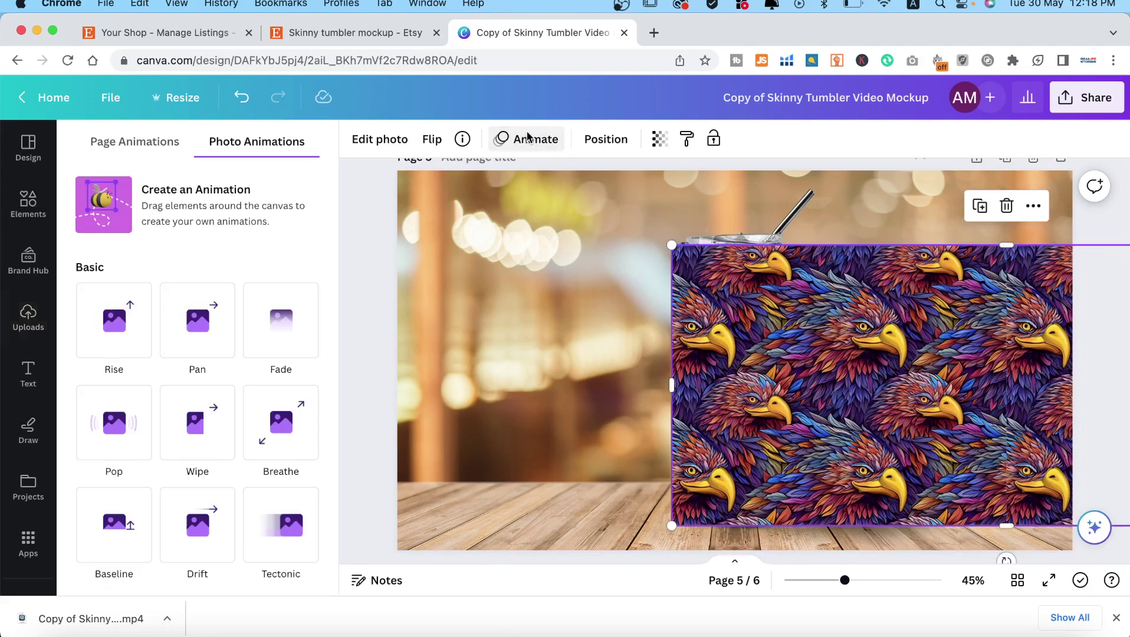
click(204, 195)
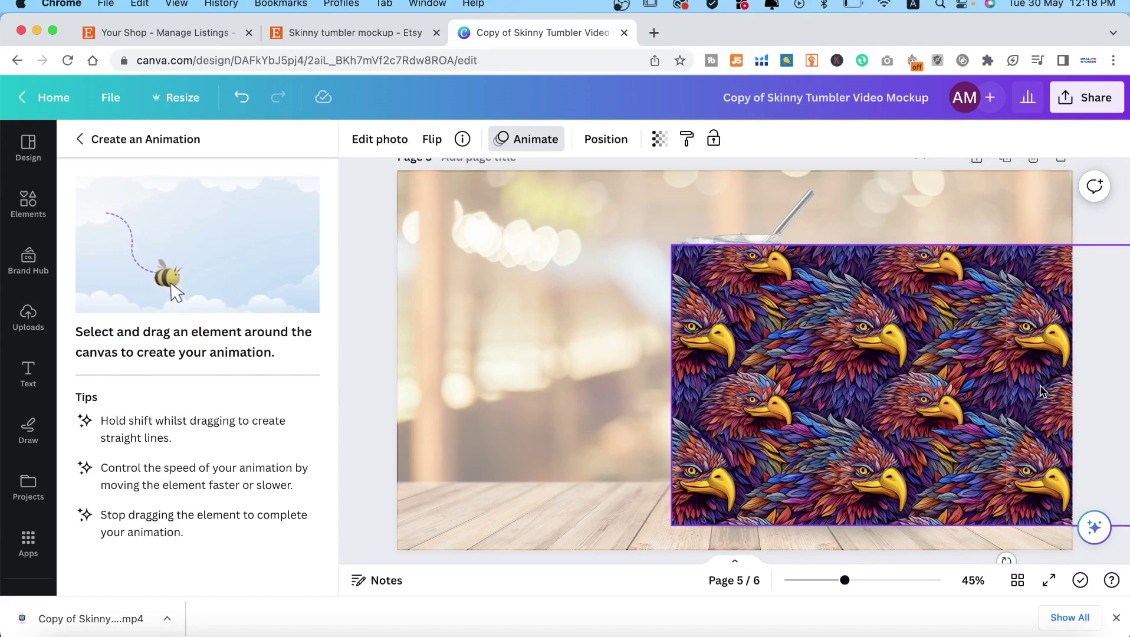
drag(1041, 390, 487, 377)
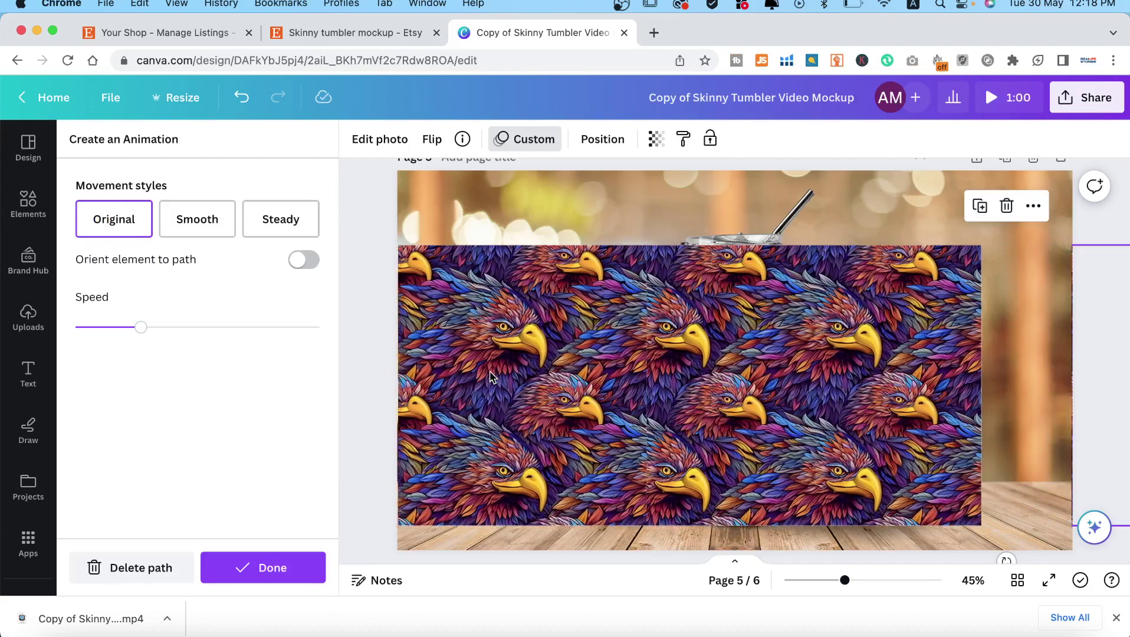
click(281, 217)
drag(140, 327, 66, 328)
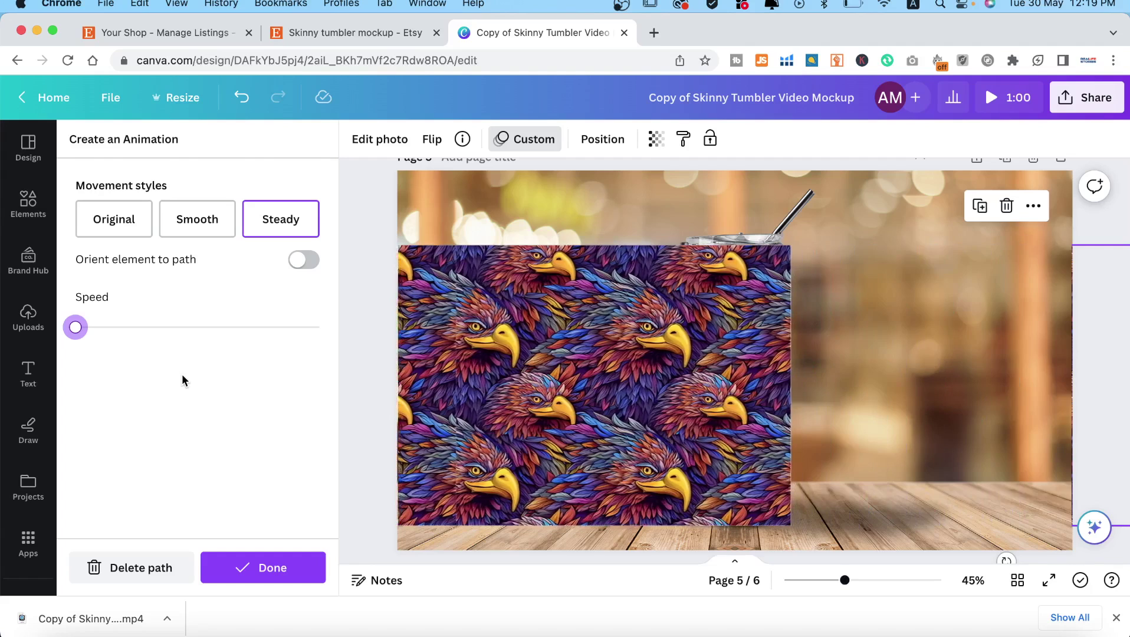
Step: Send the eagle wrap image backward one layer, behind the tumbler mockup
right_click(795, 300)
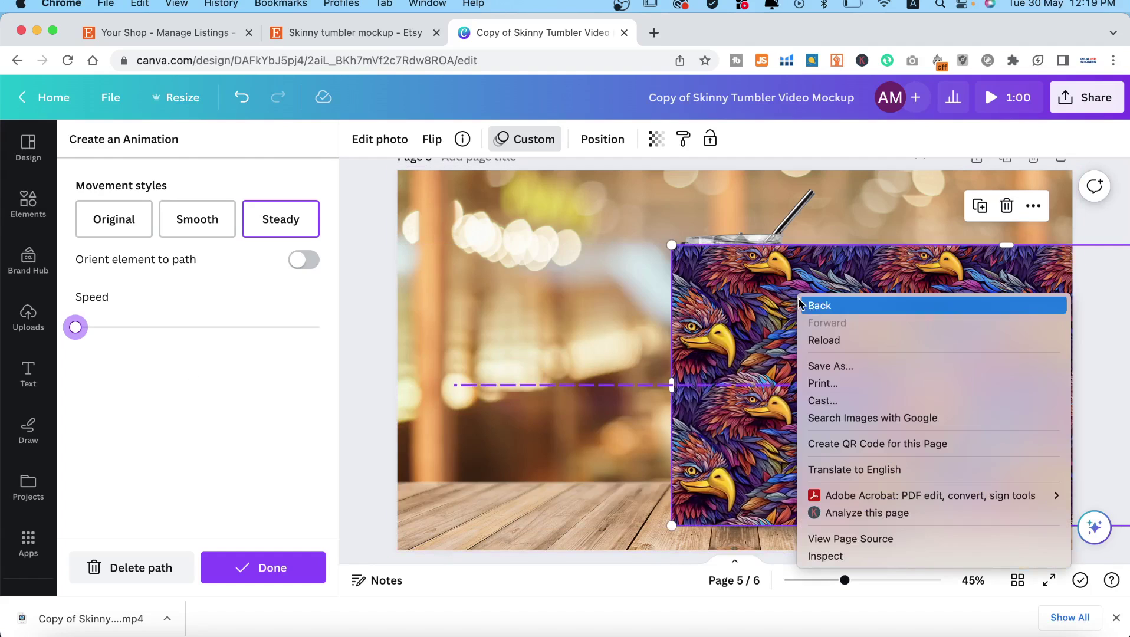
right_click(769, 311)
right_click(811, 289)
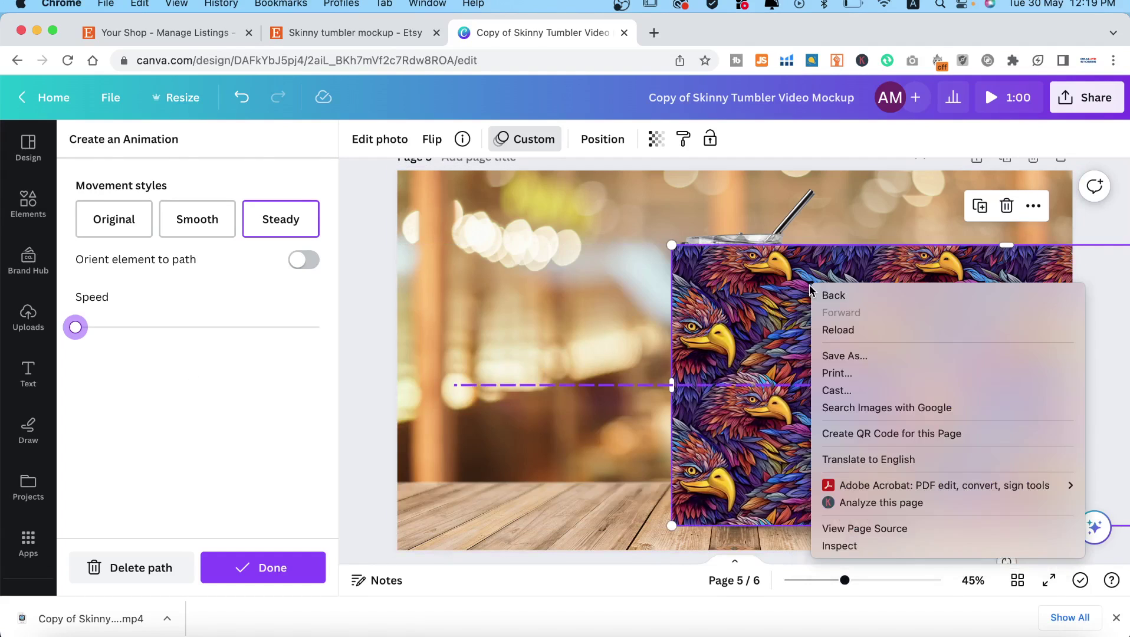
click(785, 326)
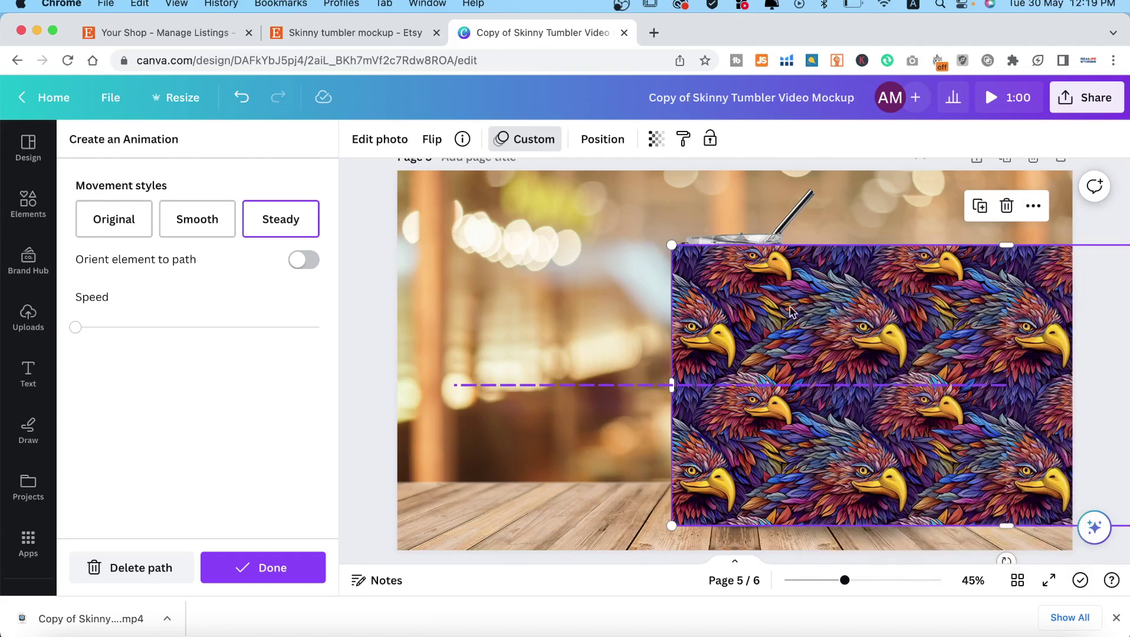
right_click(791, 312)
mouse_move(808, 324)
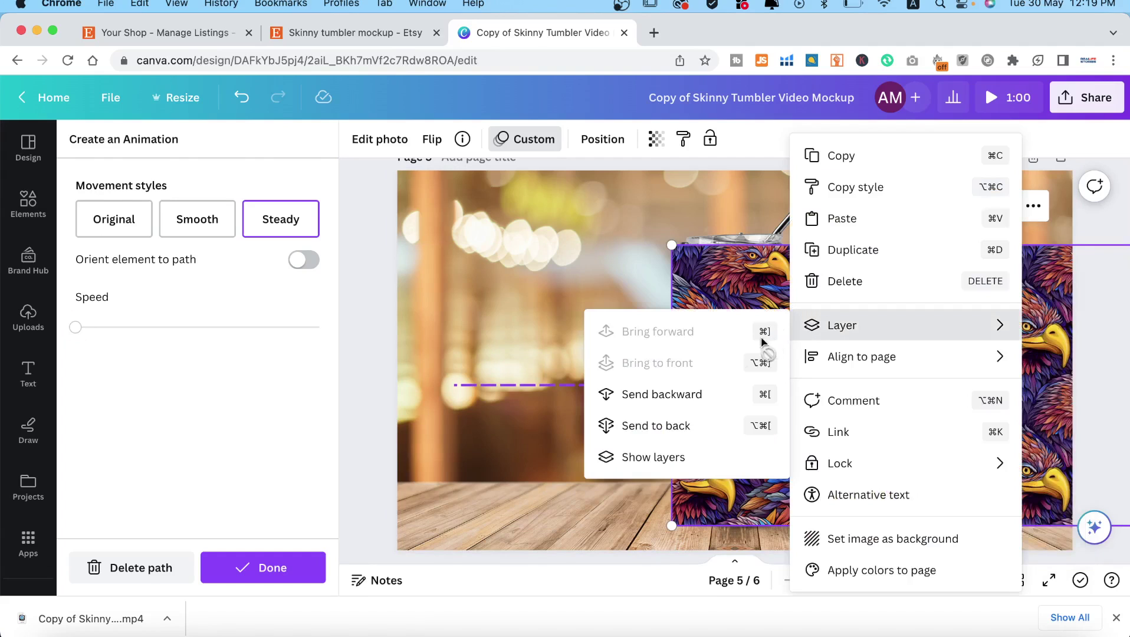
click(699, 394)
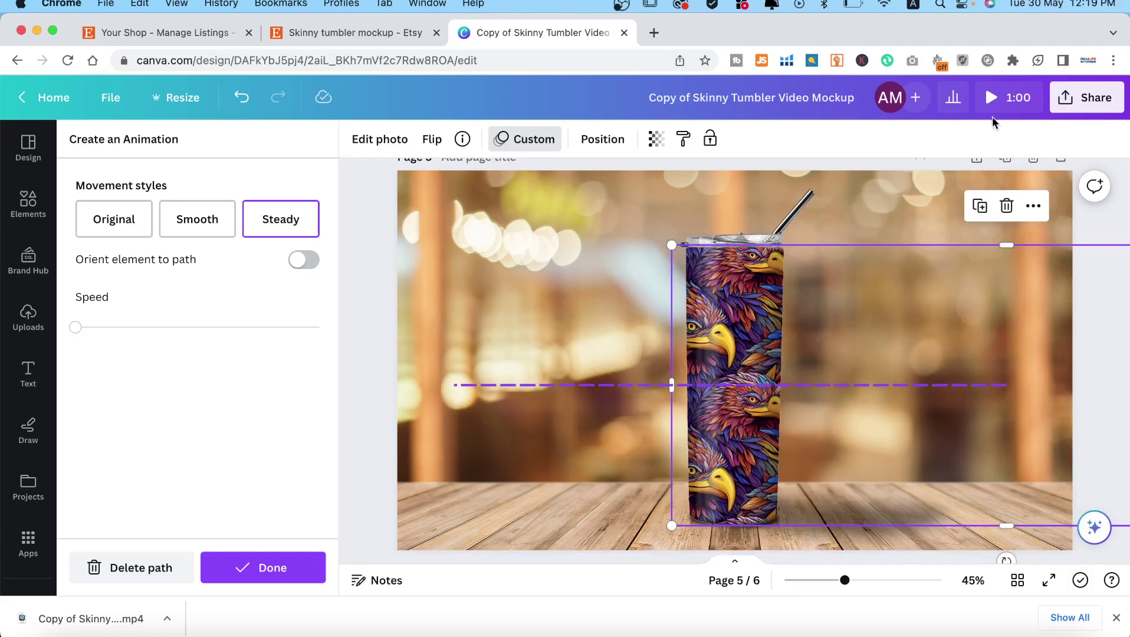
Step: Preview the rotating tumbler animation, then return to the page and leave the animation settings
click(992, 100)
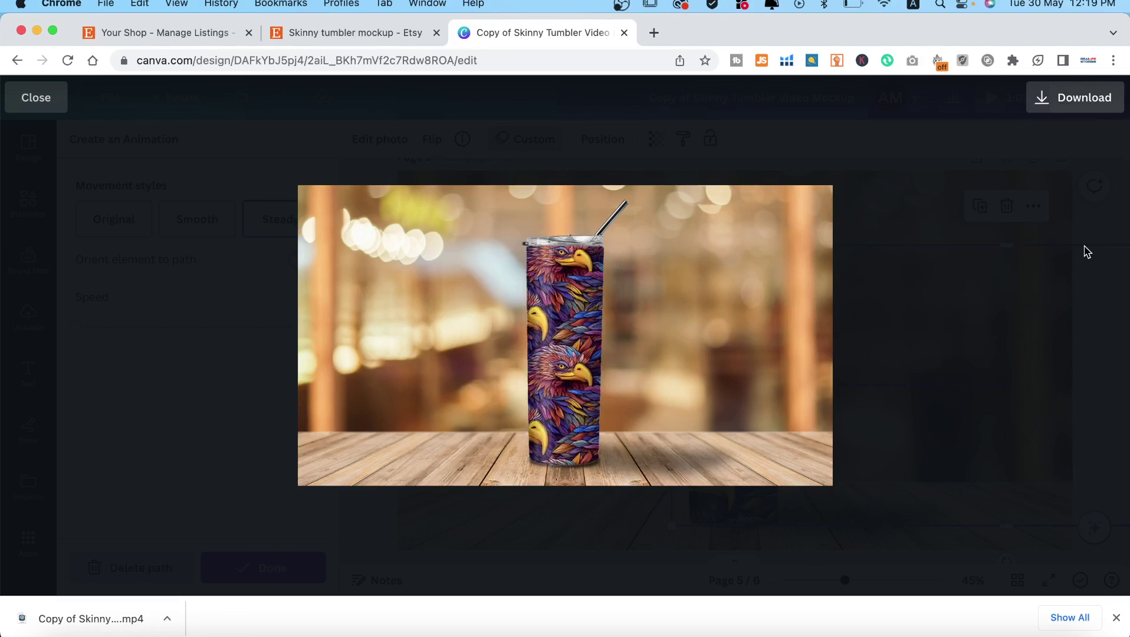
click(1036, 241)
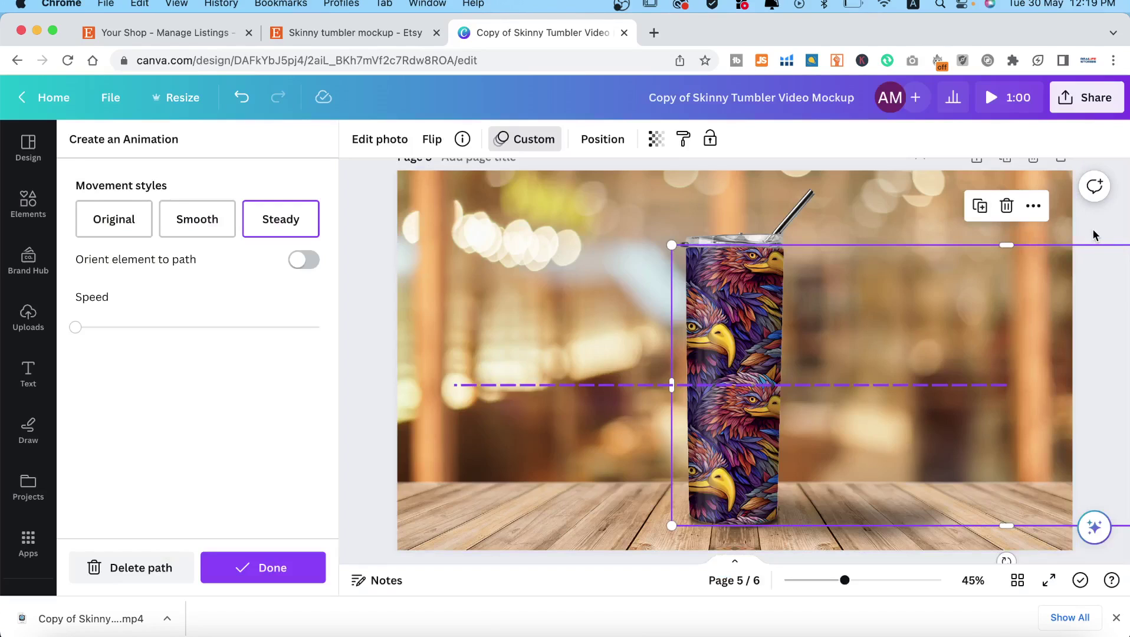
key(Escape)
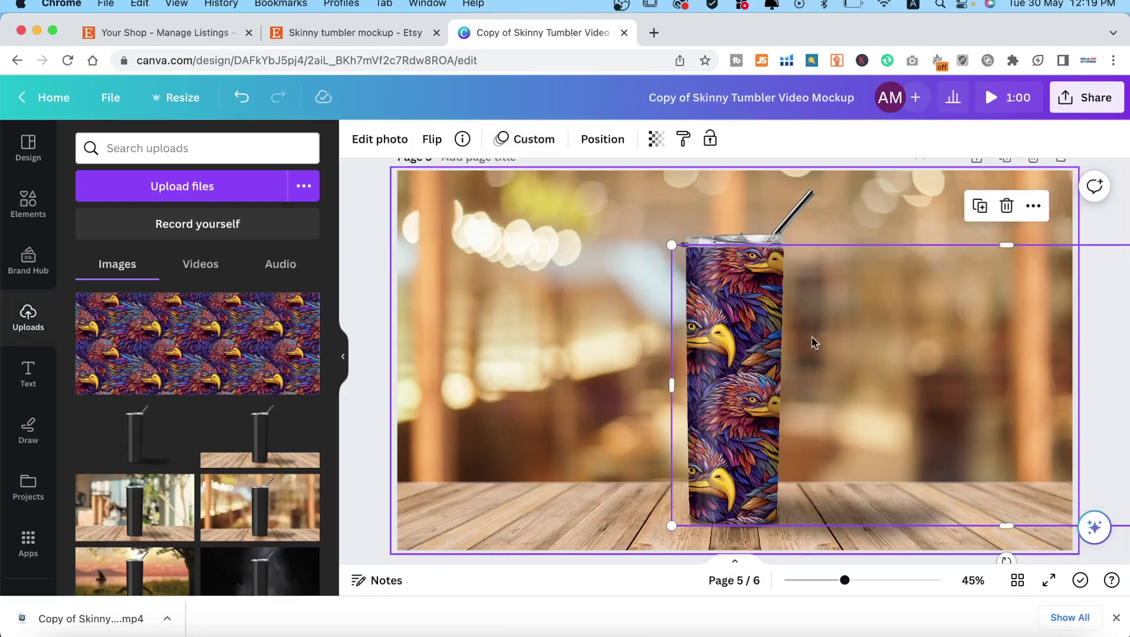
Step: Delete the animated eagle wrap image from the tumbler on page 5
click(375, 284)
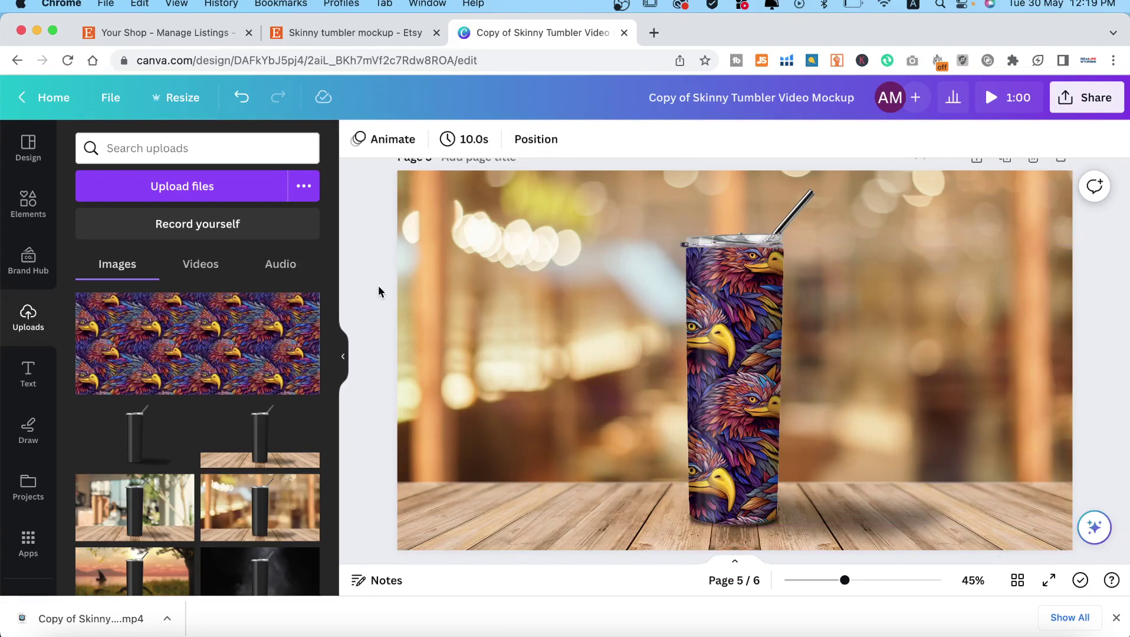
click(744, 352)
click(744, 352)
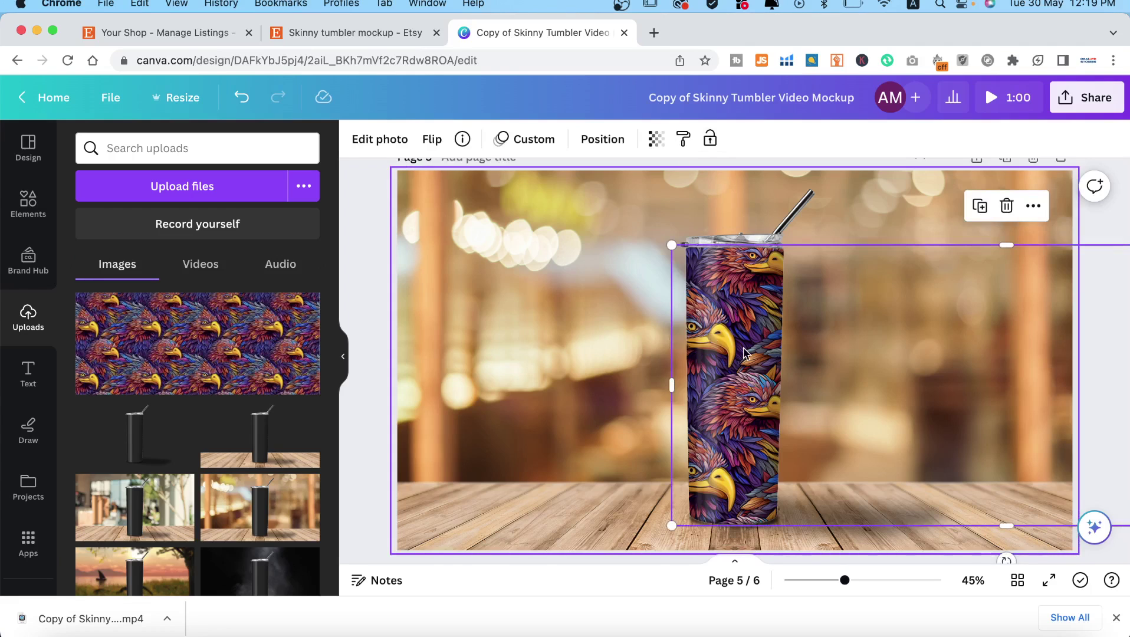
right_click(745, 350)
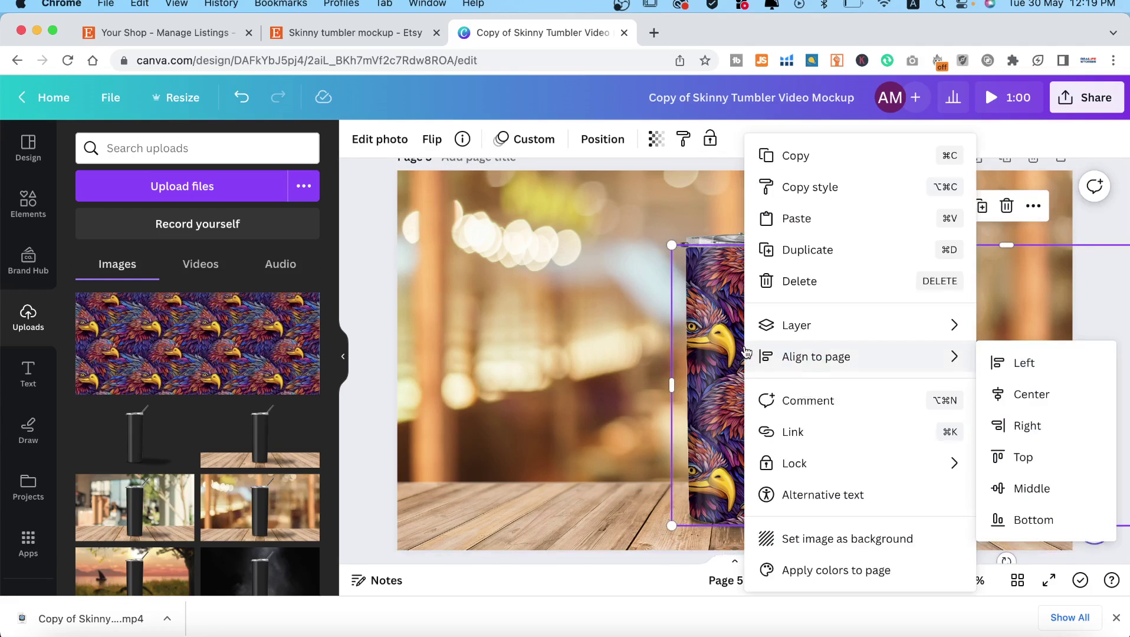
click(800, 288)
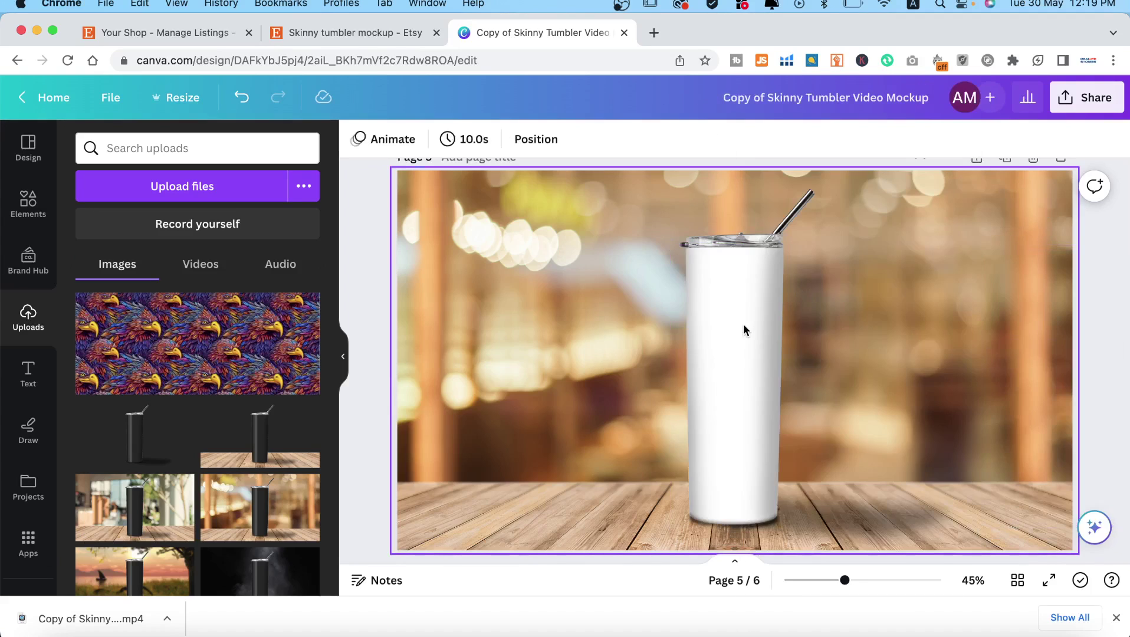
Step: Add the pastel 3D flowers image from the uploads to page 5 and align its left edge with the tumbler's left side
scroll(296, 356, down, 5)
scroll(296, 356, down, 8)
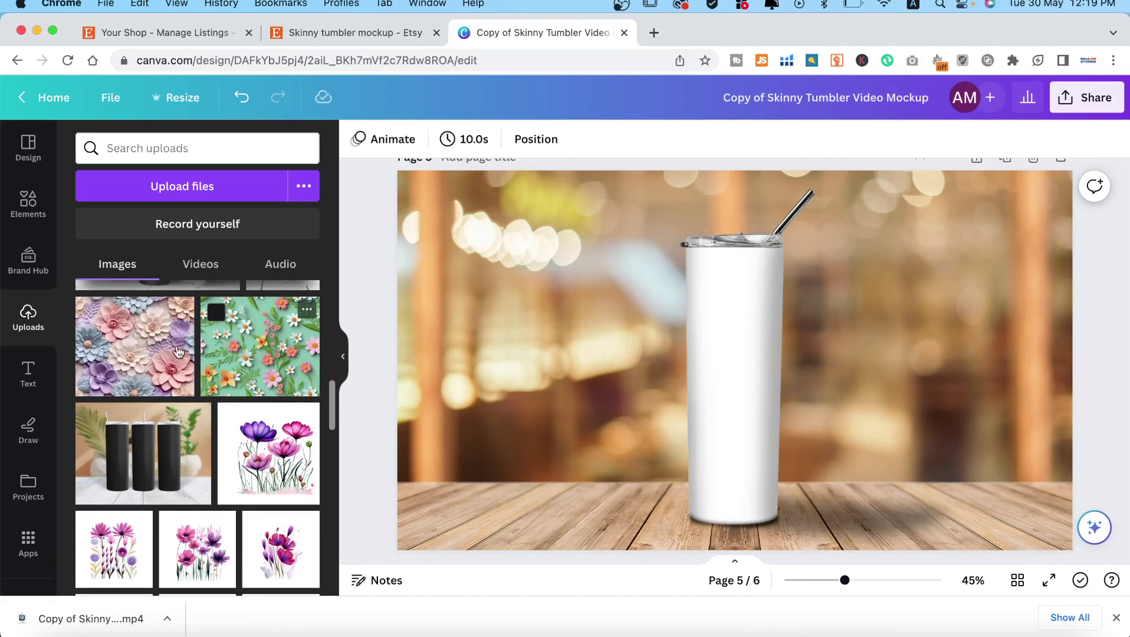
drag(147, 343, 814, 379)
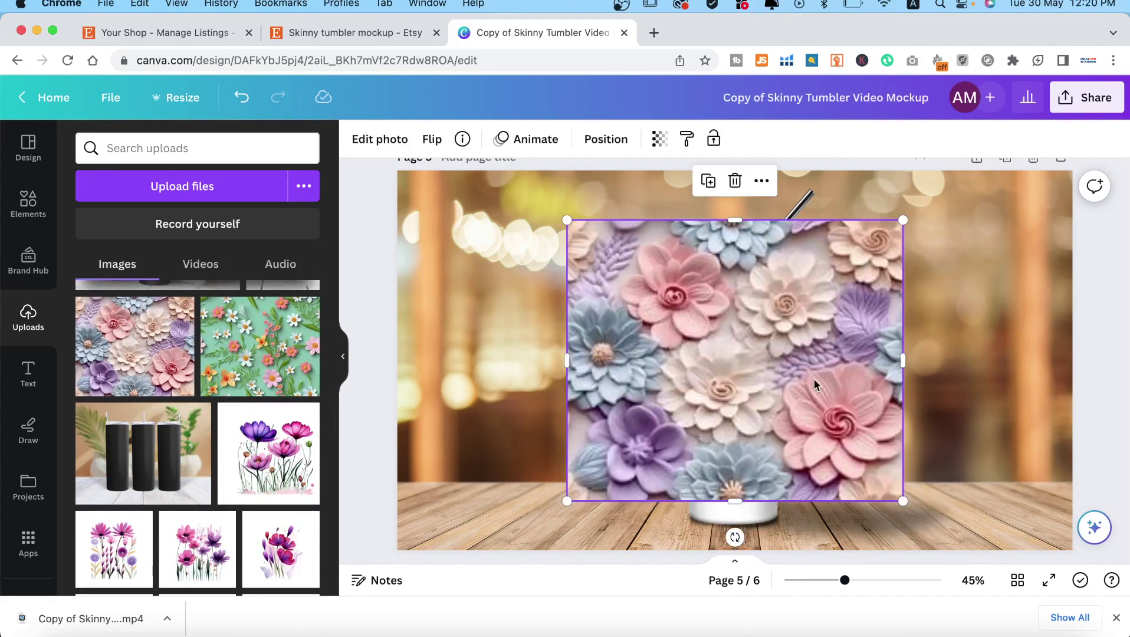
drag(705, 317, 826, 342)
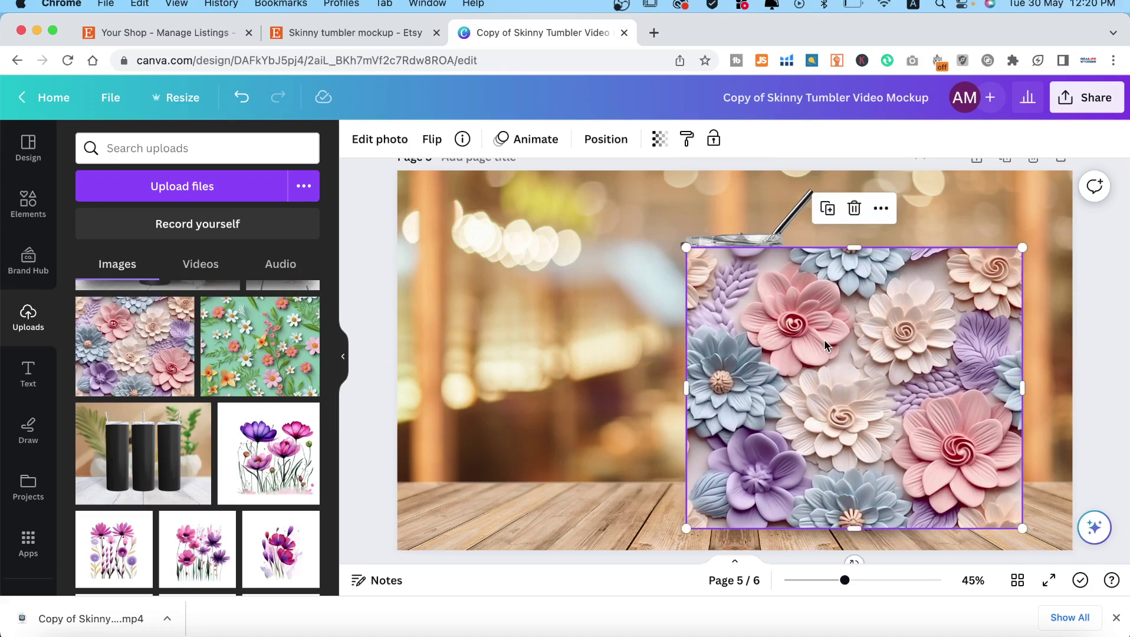
Step: Create a custom animation sliding the flowers image straight left until its right side covers the tumbler, using Steady movement at the slowest speed
click(538, 142)
click(195, 203)
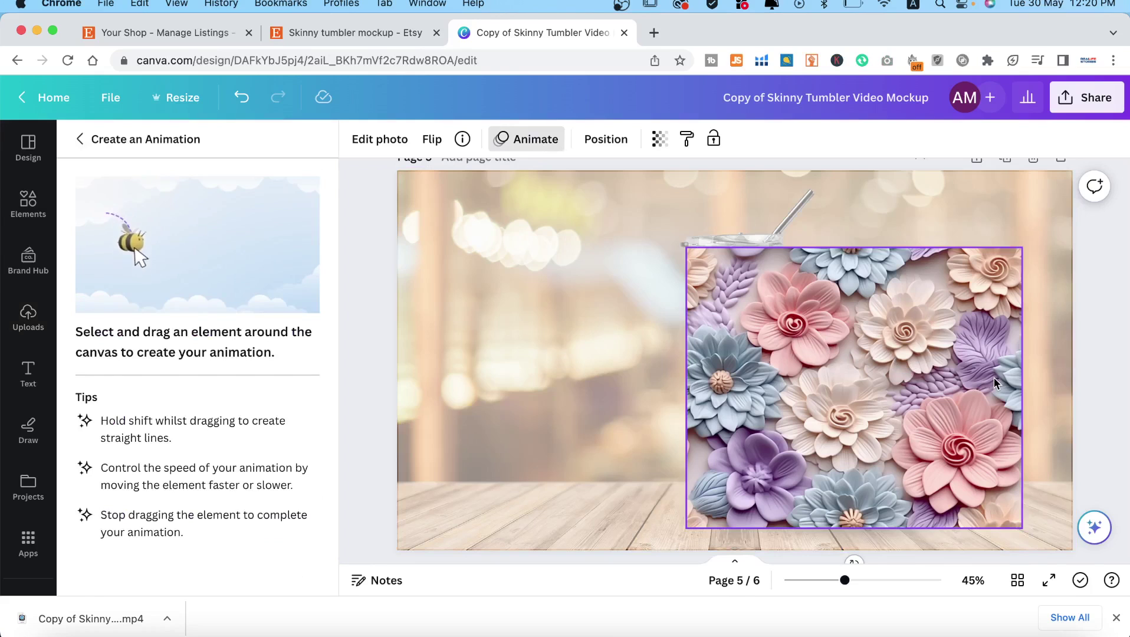
drag(1000, 377, 760, 370)
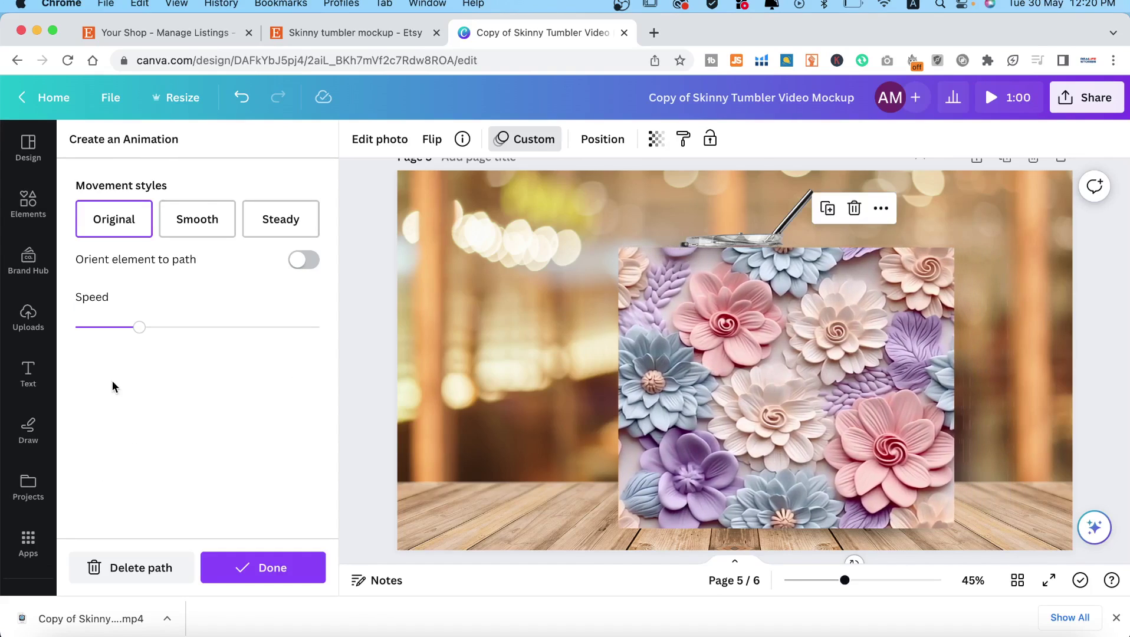
click(251, 234)
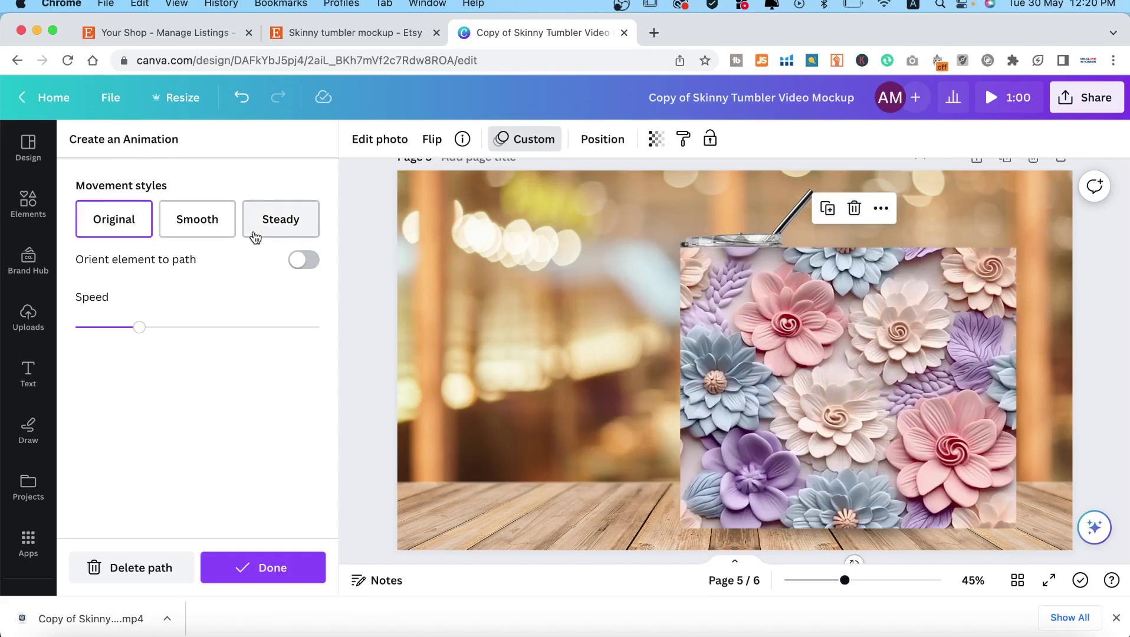
drag(137, 328, 75, 328)
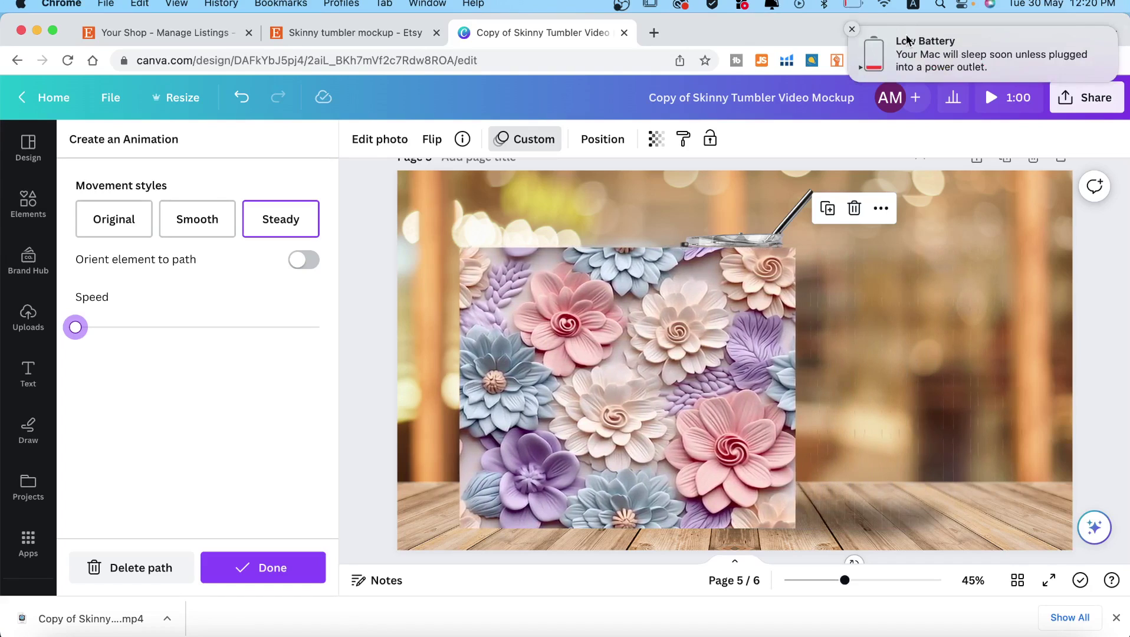
click(852, 29)
Step: Send the pastel flowers image backward one layer, behind the tumbler mockup
right_click(838, 326)
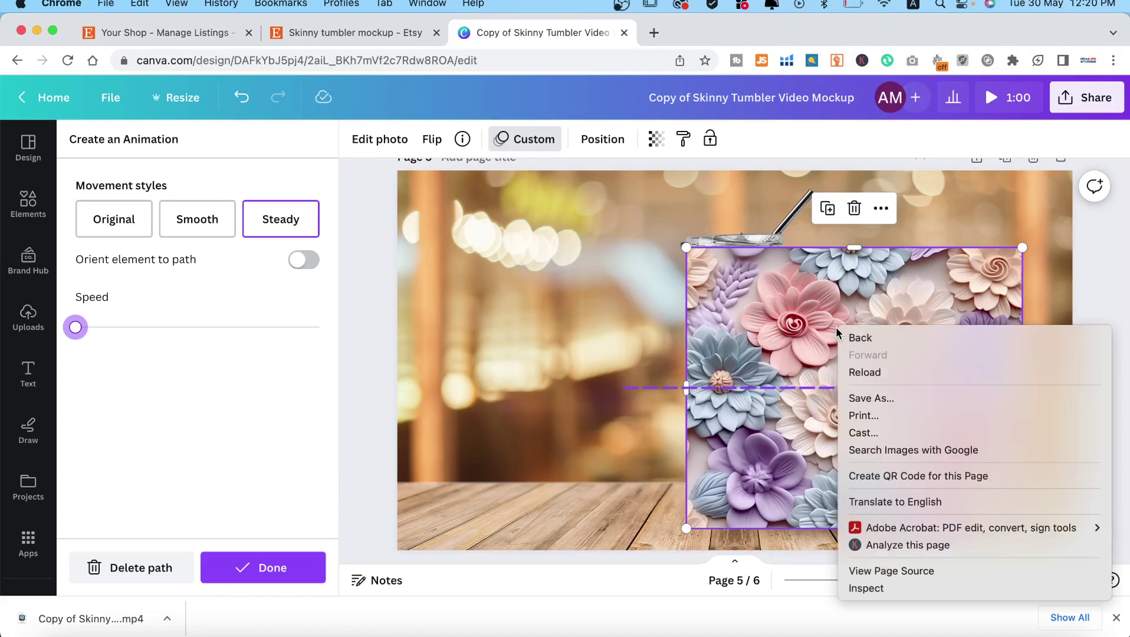
click(793, 337)
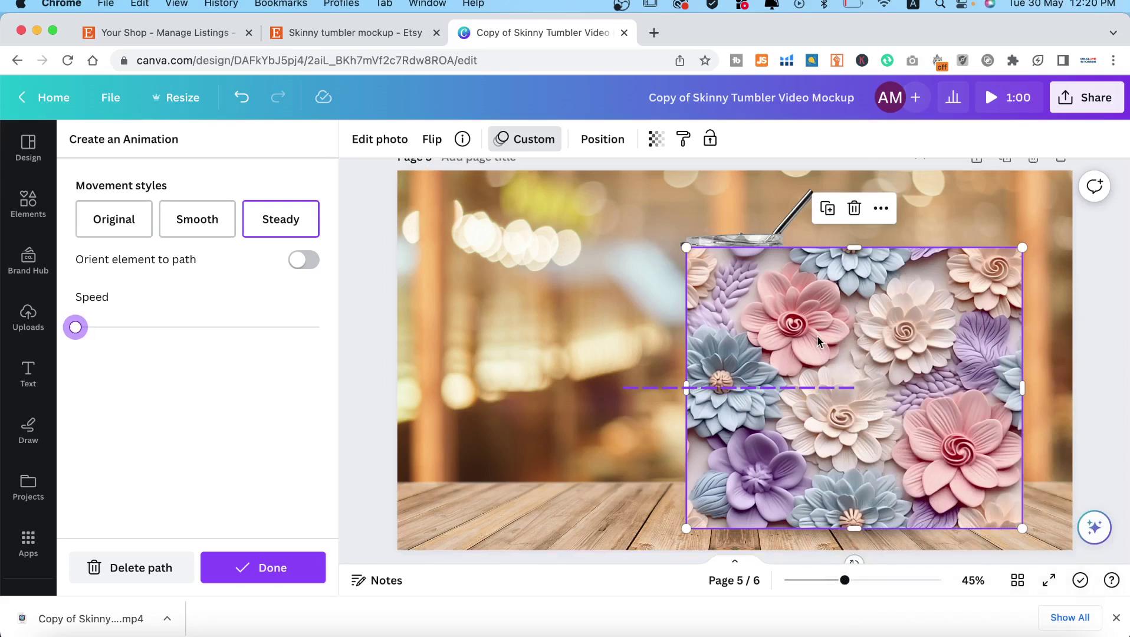
right_click(822, 323)
mouse_move(844, 325)
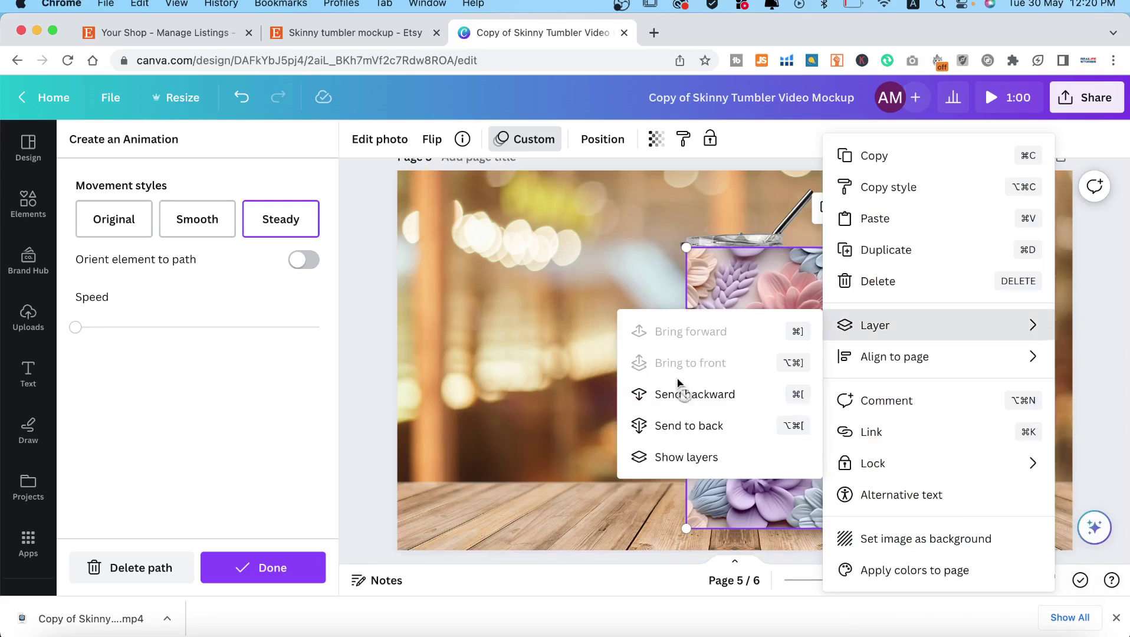
click(678, 399)
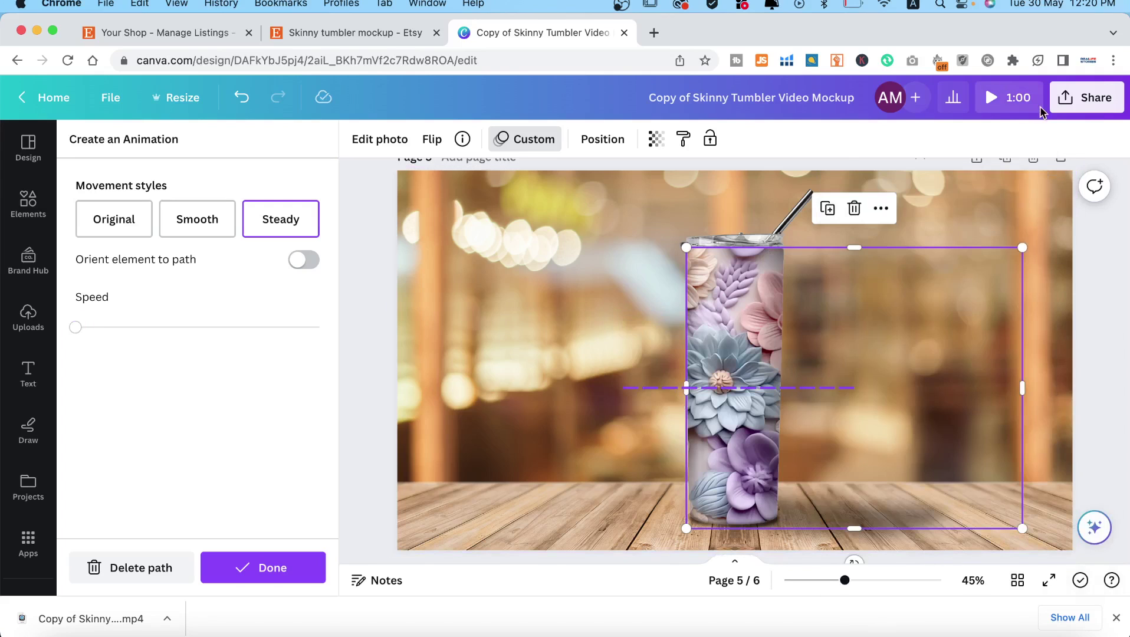
Step: Preview the sliding flowers animation on the tumbler, close the preview and exit the custom animation editor
click(1001, 103)
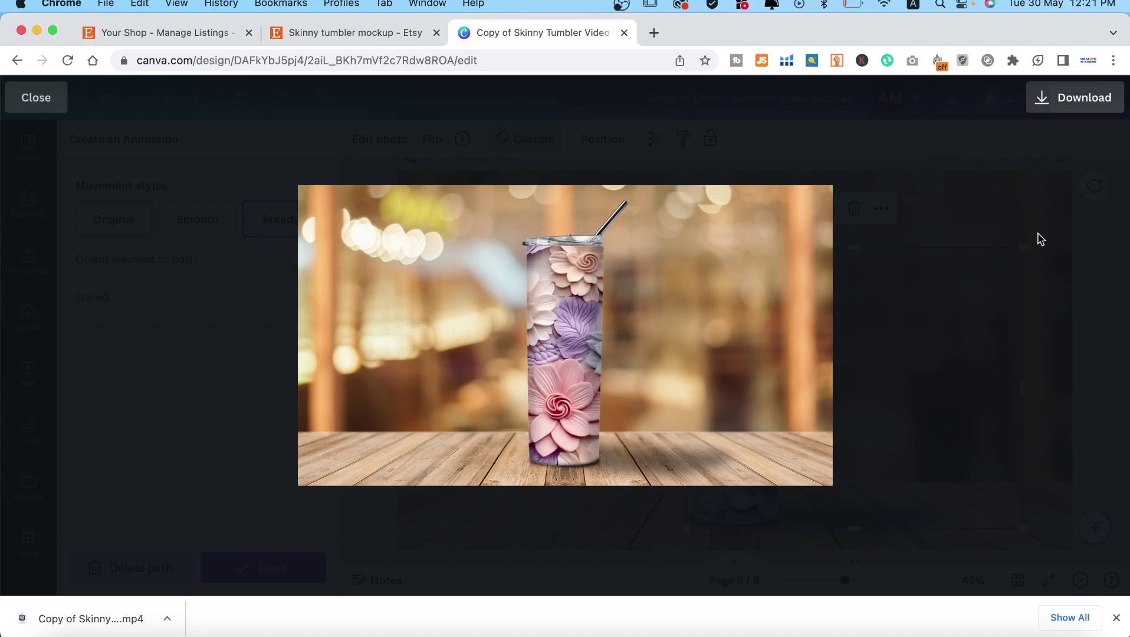
click(966, 216)
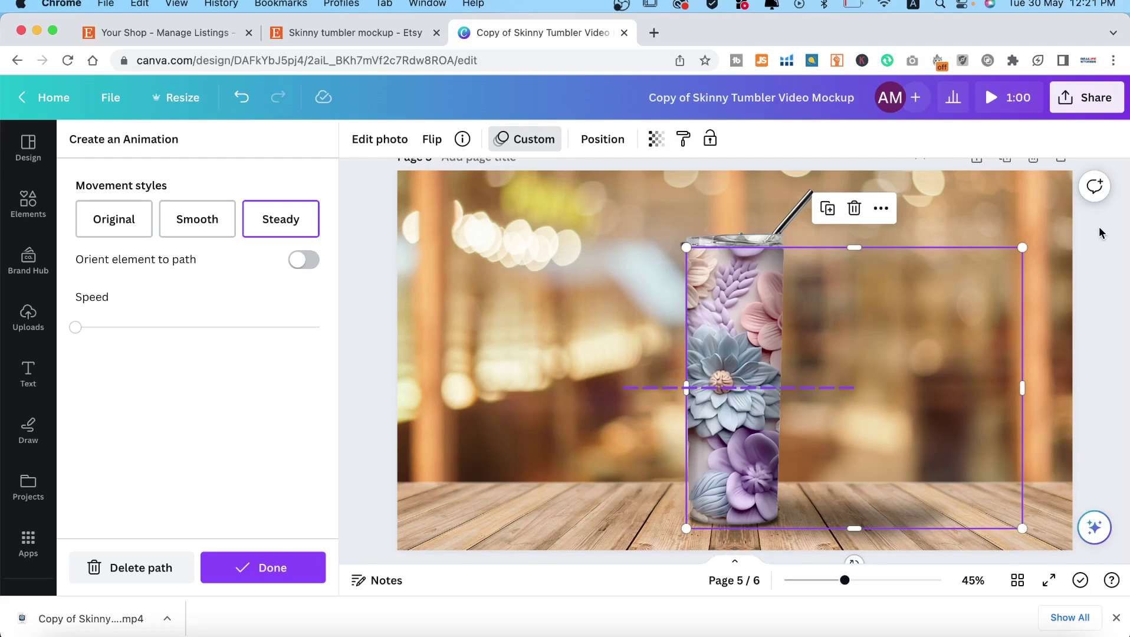
key(Escape)
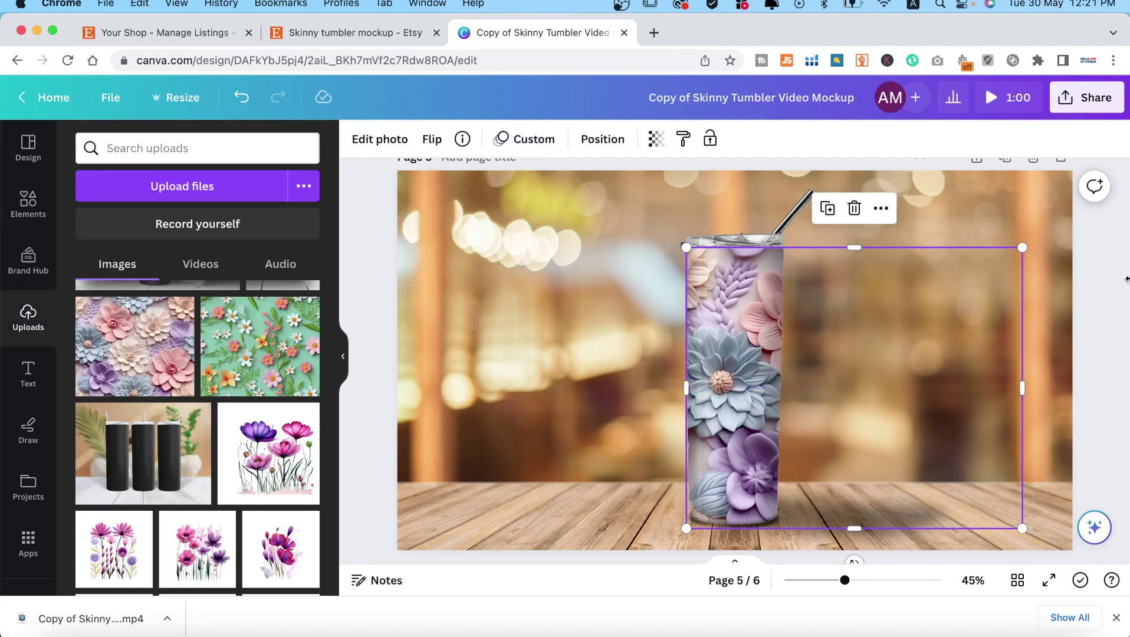
click(378, 243)
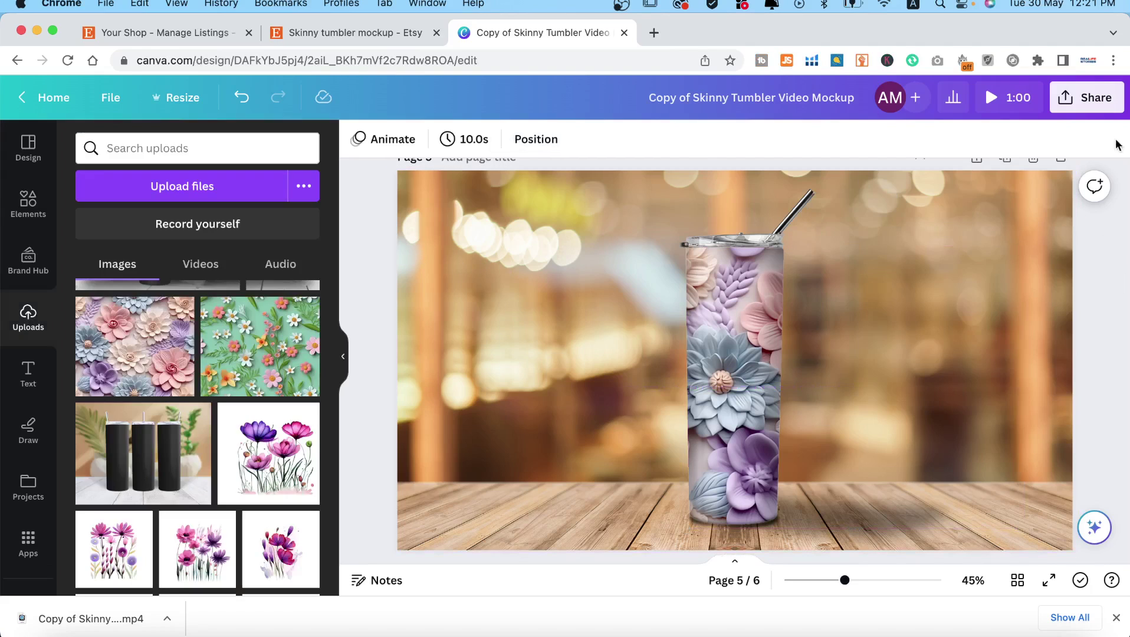
Step: Download only page 5 of the design as an MP4 video, excluding all other pages
click(1065, 101)
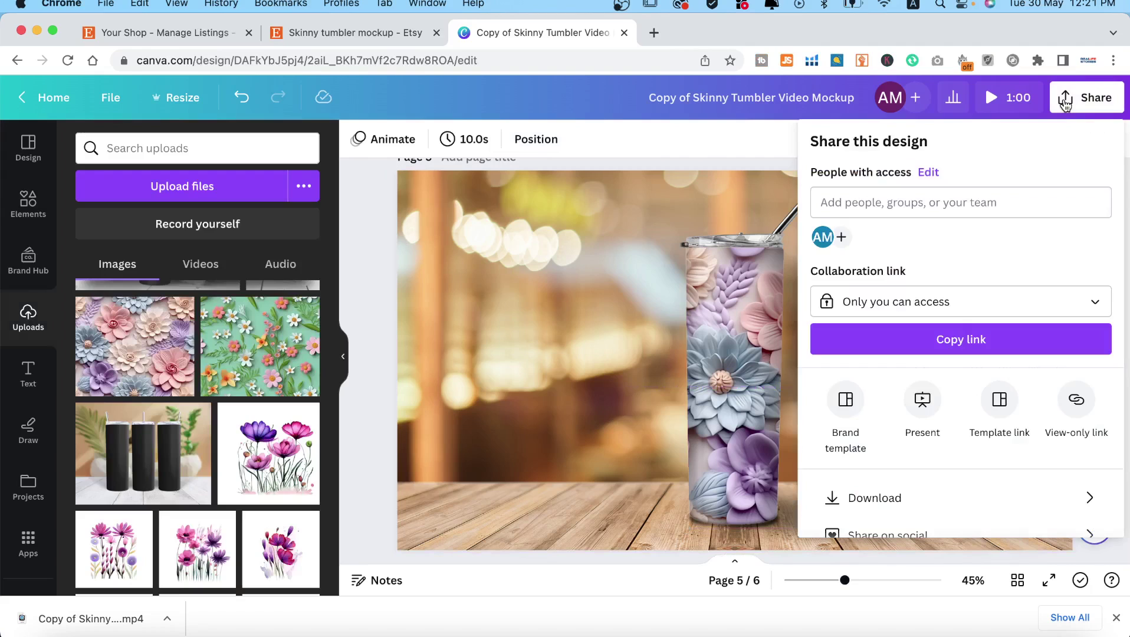
scroll(677, 277, up, 1)
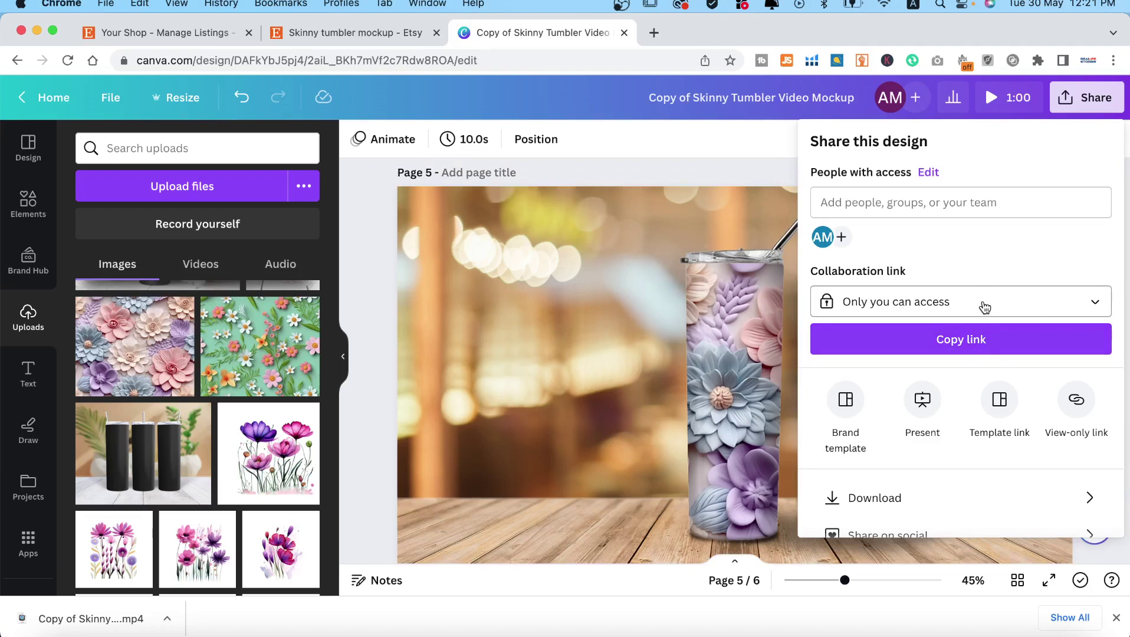
click(971, 495)
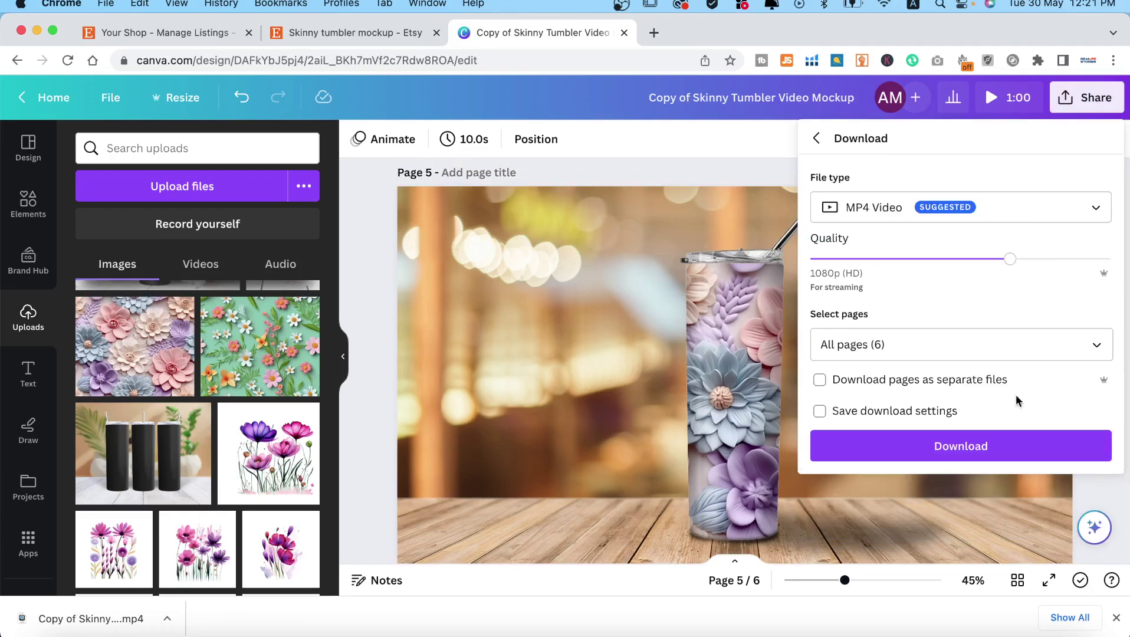
click(1098, 346)
scroll(1090, 127, down, 1)
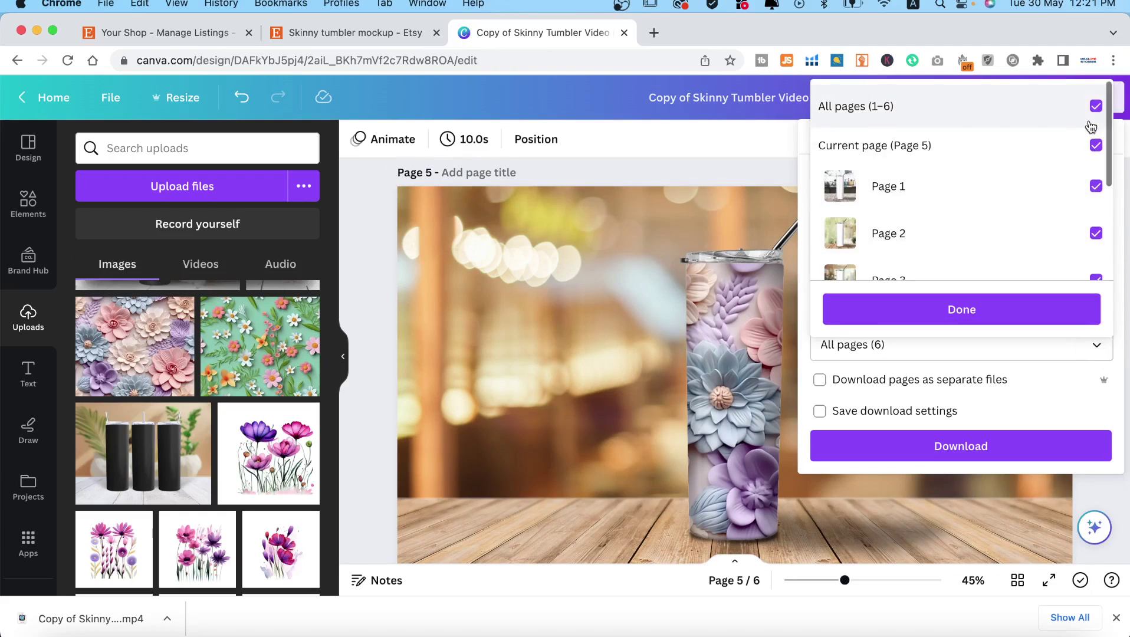
click(1096, 107)
scroll(972, 224, down, 3)
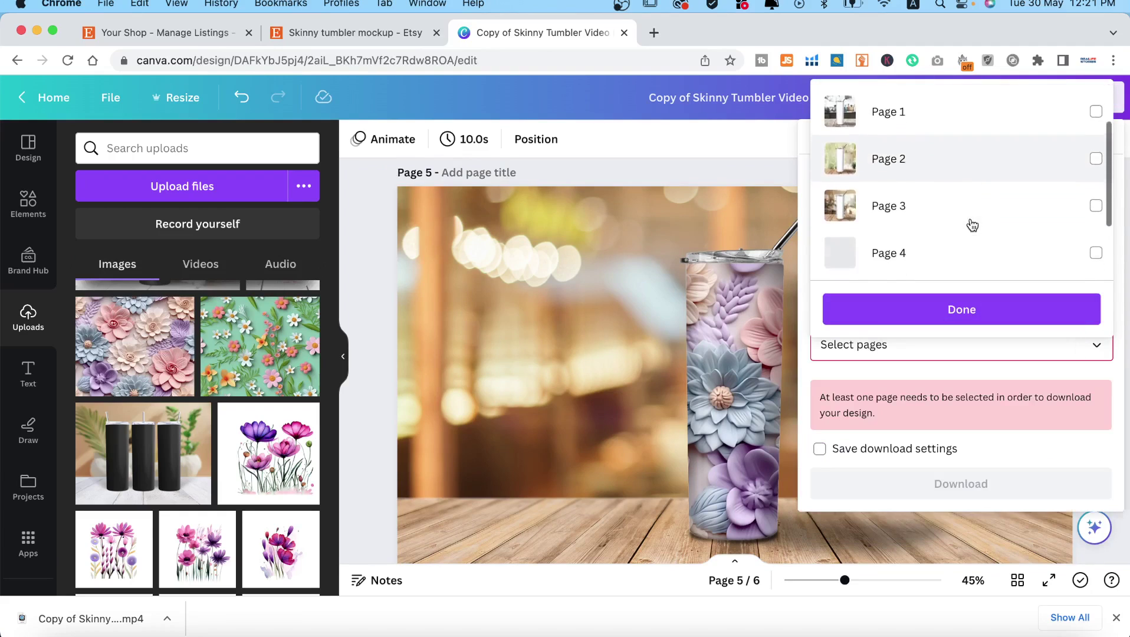
scroll(972, 224, down, 2)
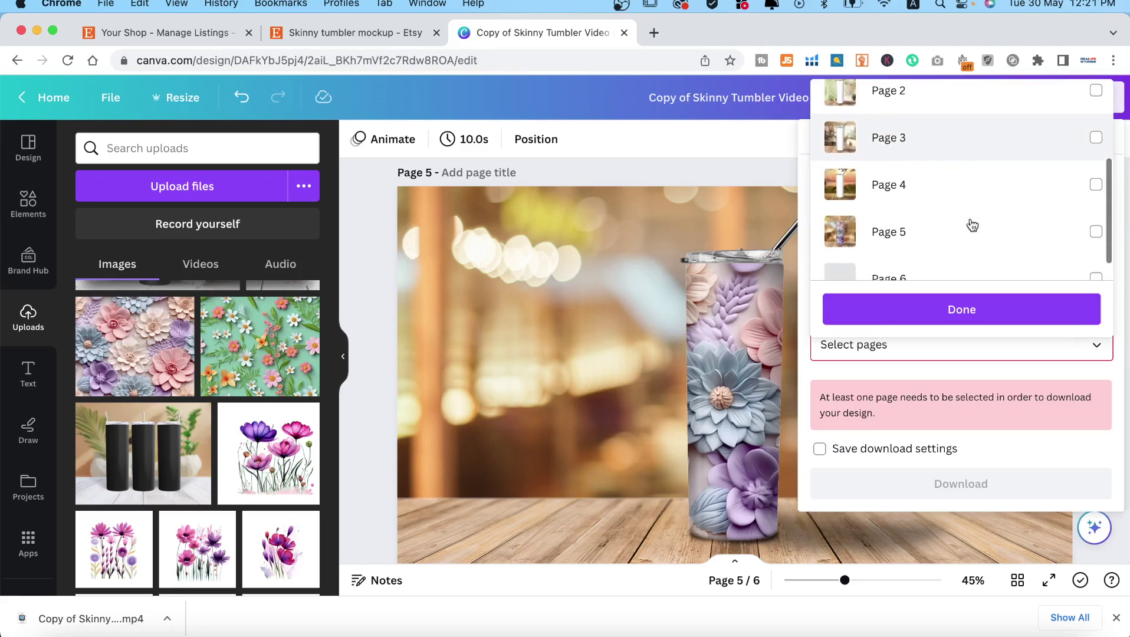
click(1095, 233)
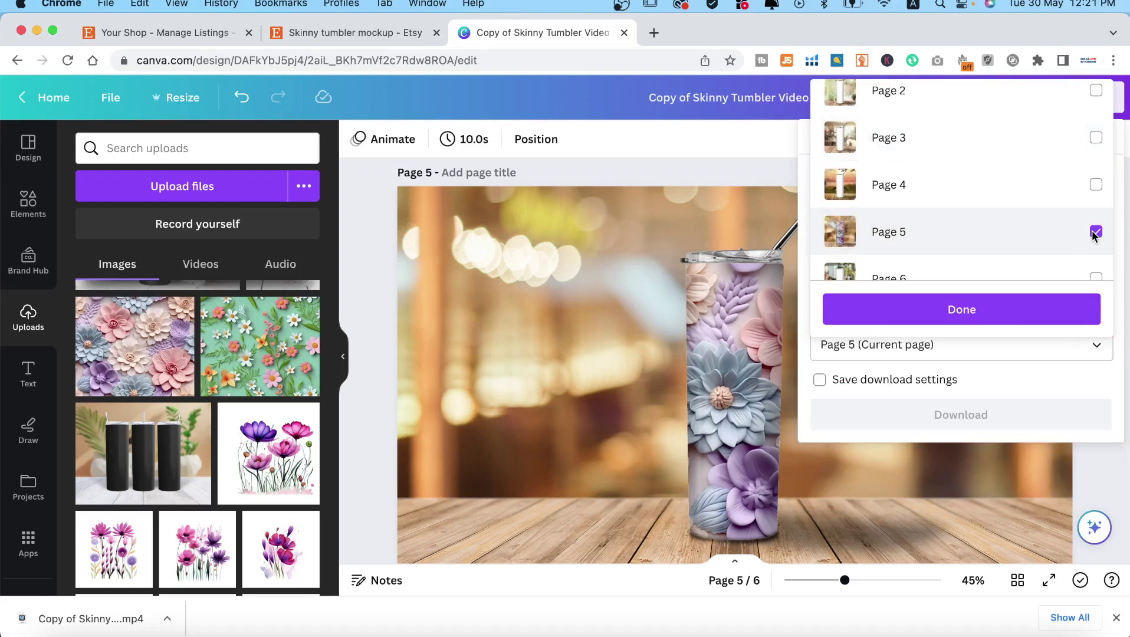
click(968, 313)
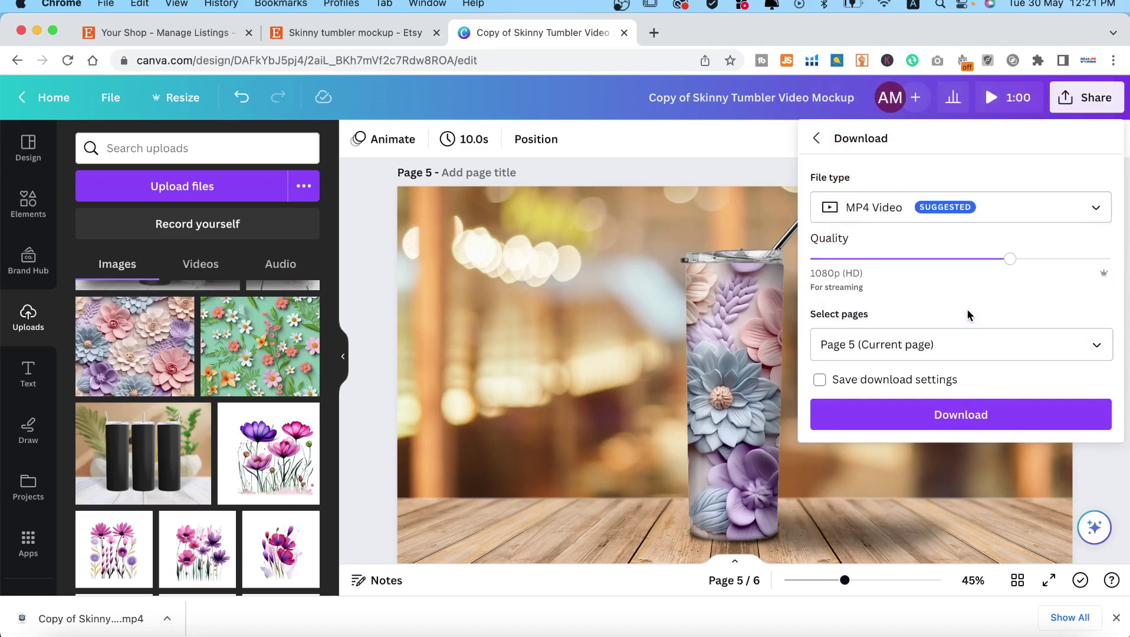
click(958, 416)
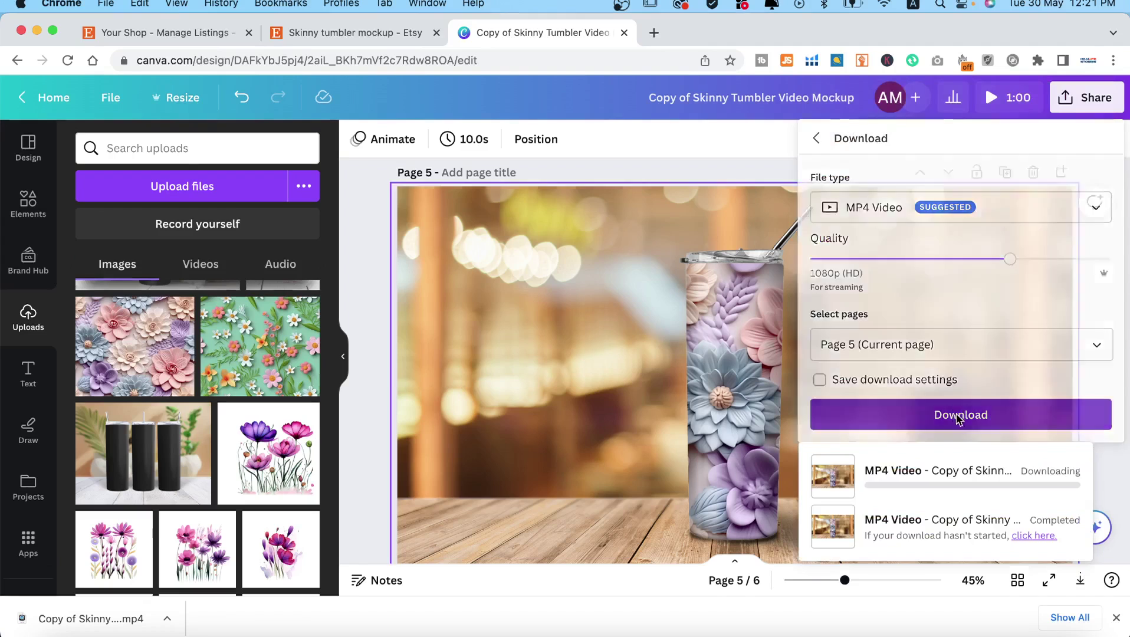